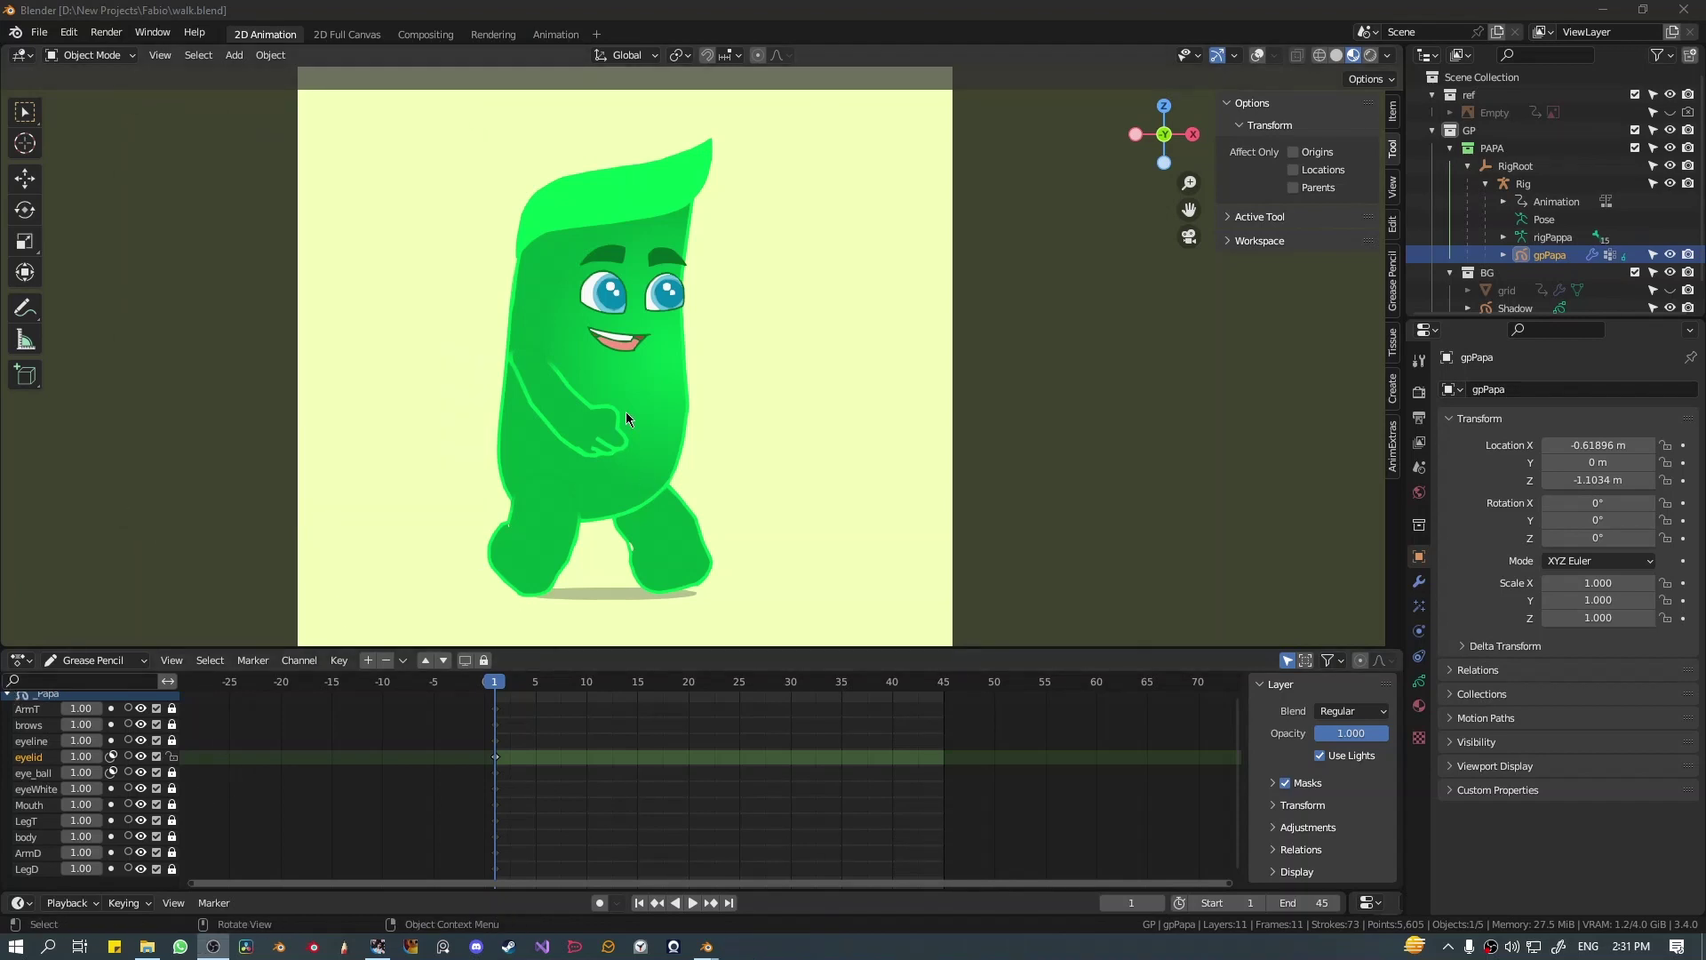
# Toggle the visibility of the gpPapa layers off and on to check which body part each one holds
pyautogui.scroll(-2, 628, 415)
pyautogui.scroll(3, 627, 415)
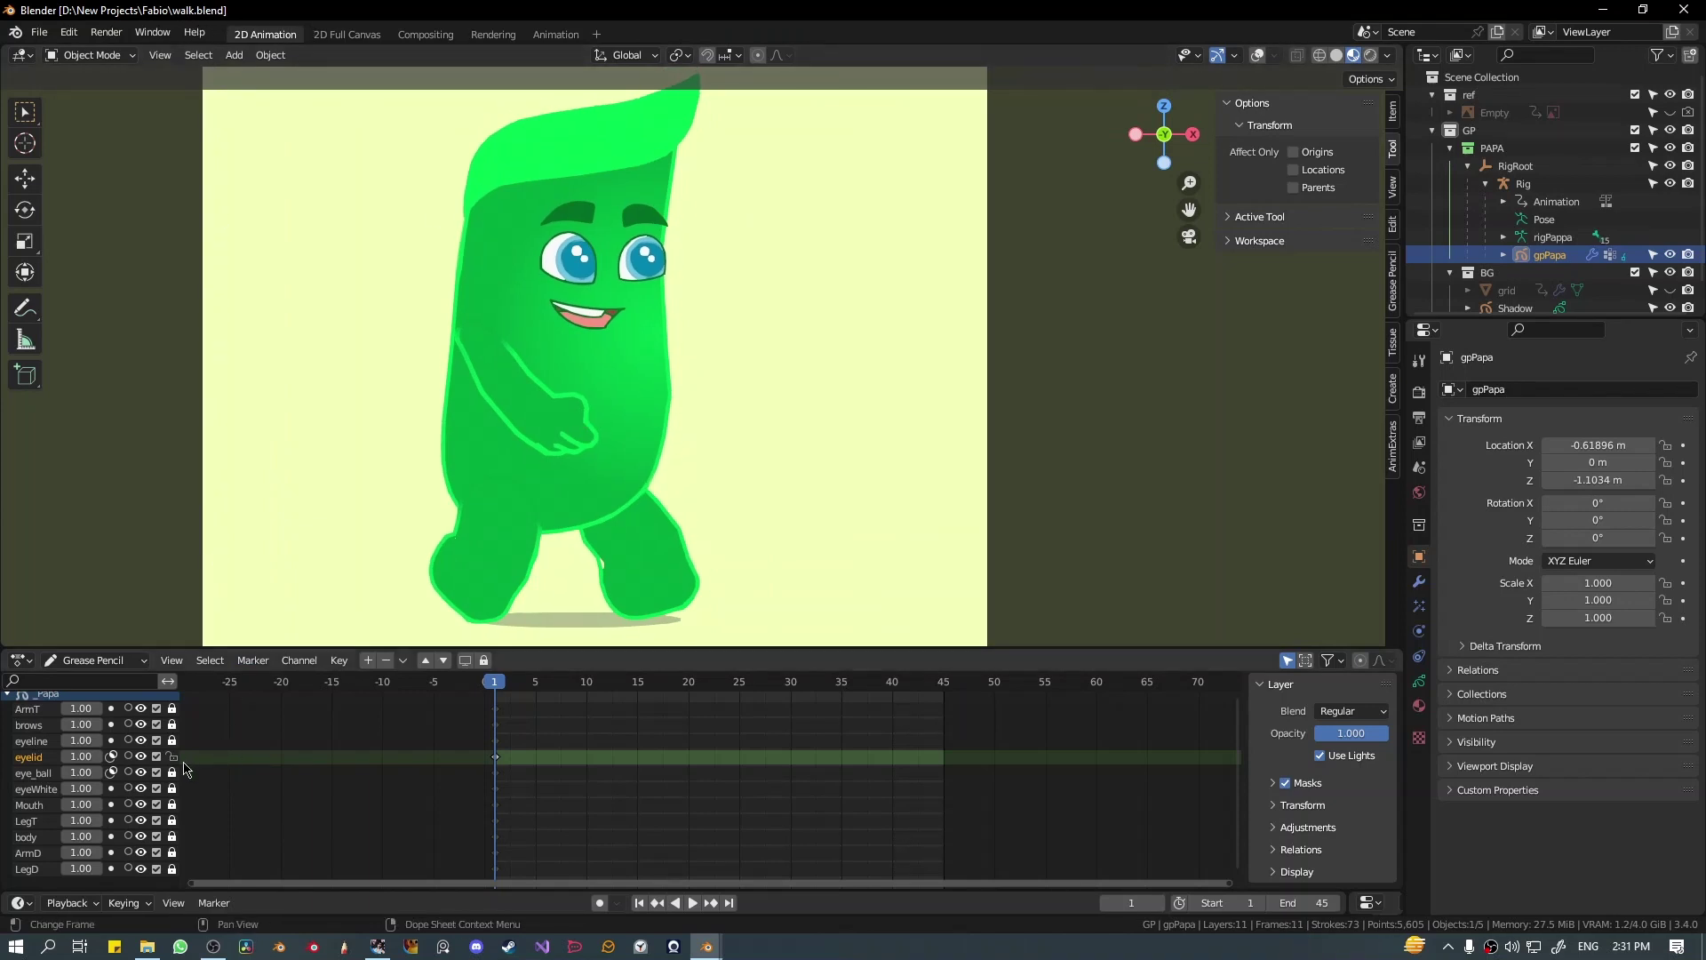
pyautogui.moveTo(142, 756); pyautogui.dragTo(141, 852)
pyautogui.moveTo(142, 756); pyautogui.dragTo(142, 836)
pyautogui.click(141, 852)
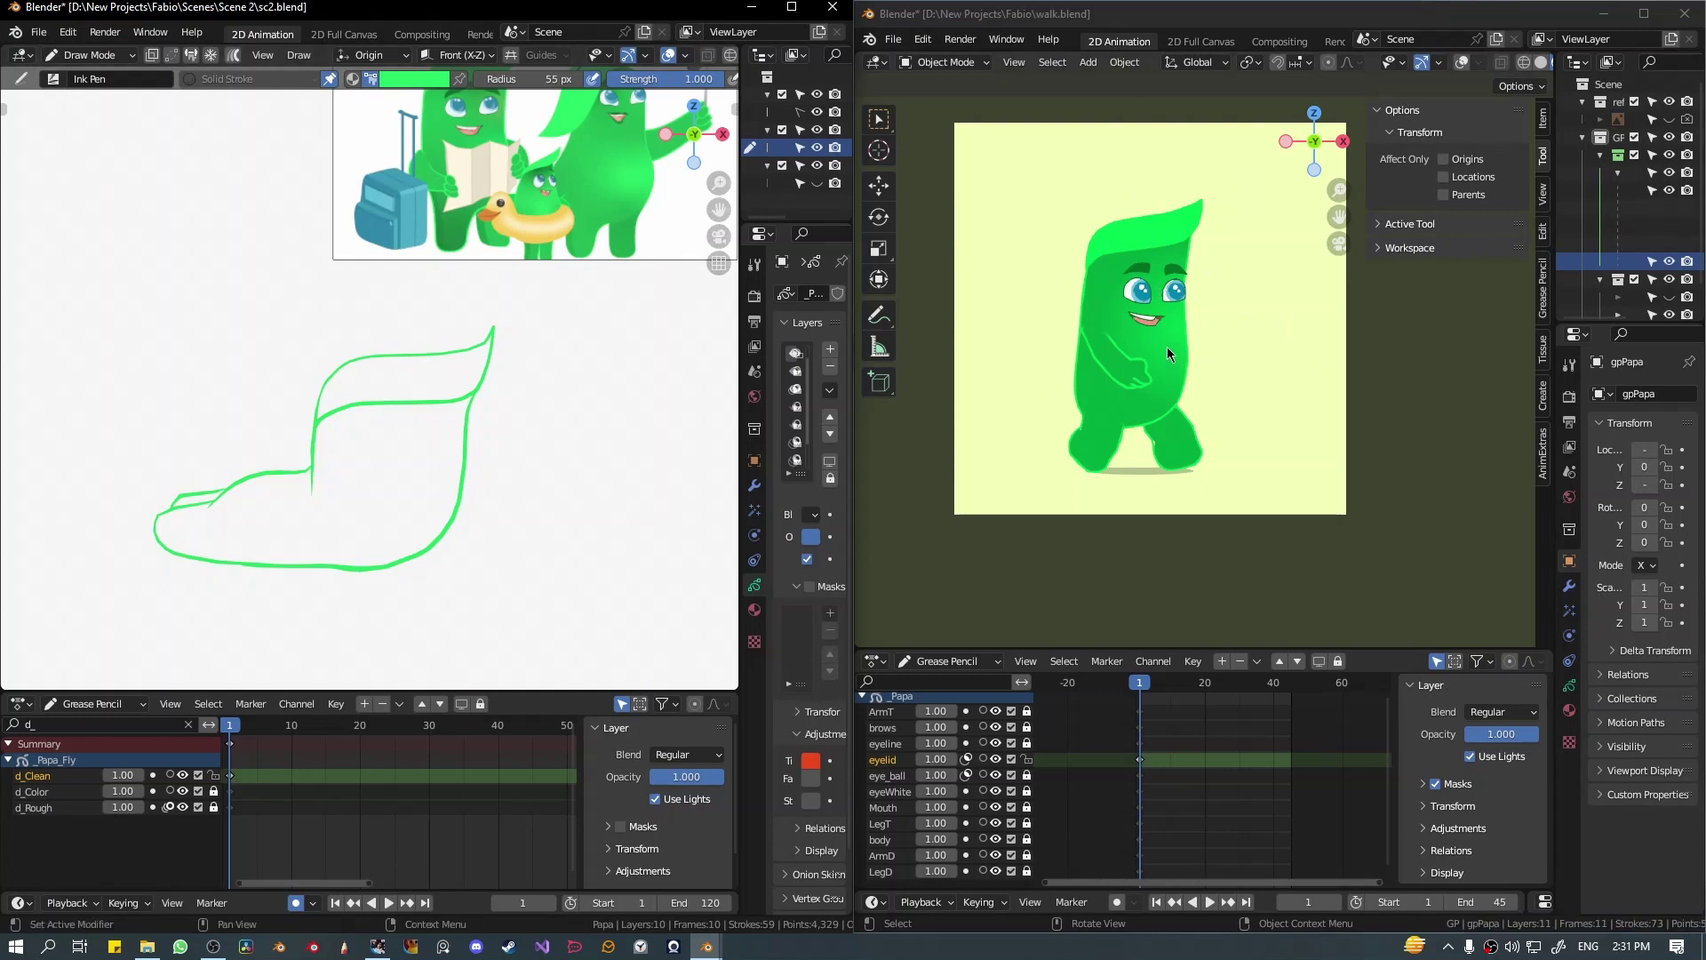
pyautogui.click(995, 759)
pyautogui.moveTo(995, 777); pyautogui.dragTo(995, 823)
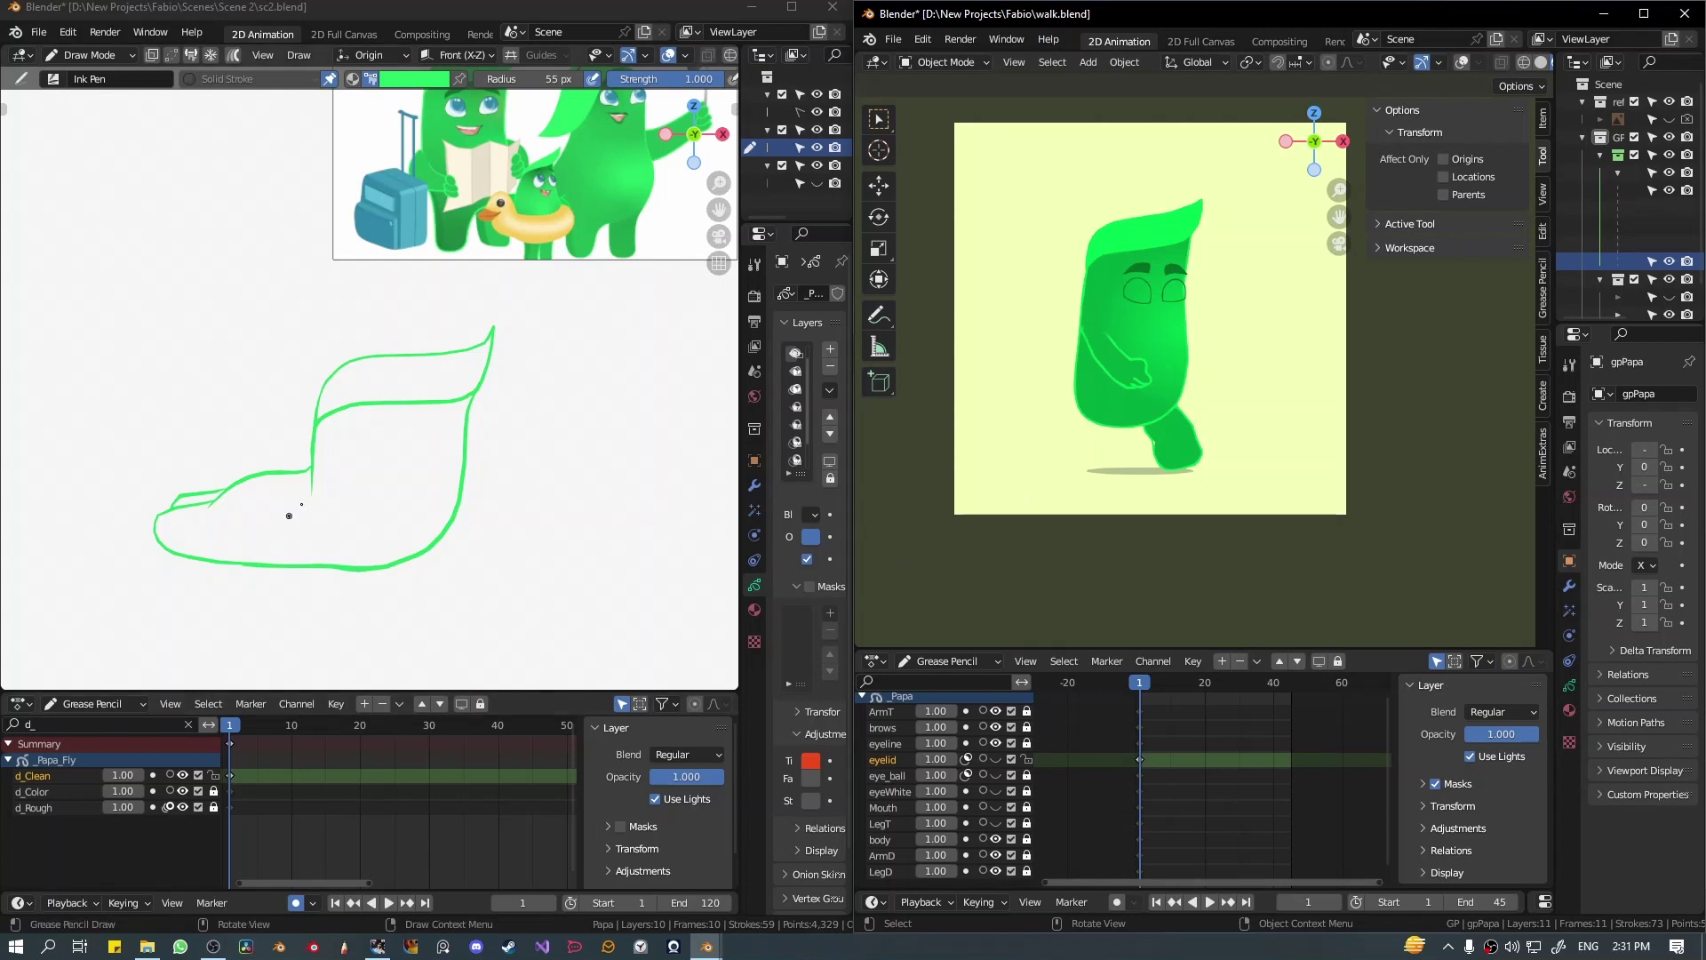
pyautogui.moveTo(995, 775); pyautogui.dragTo(1002, 826)
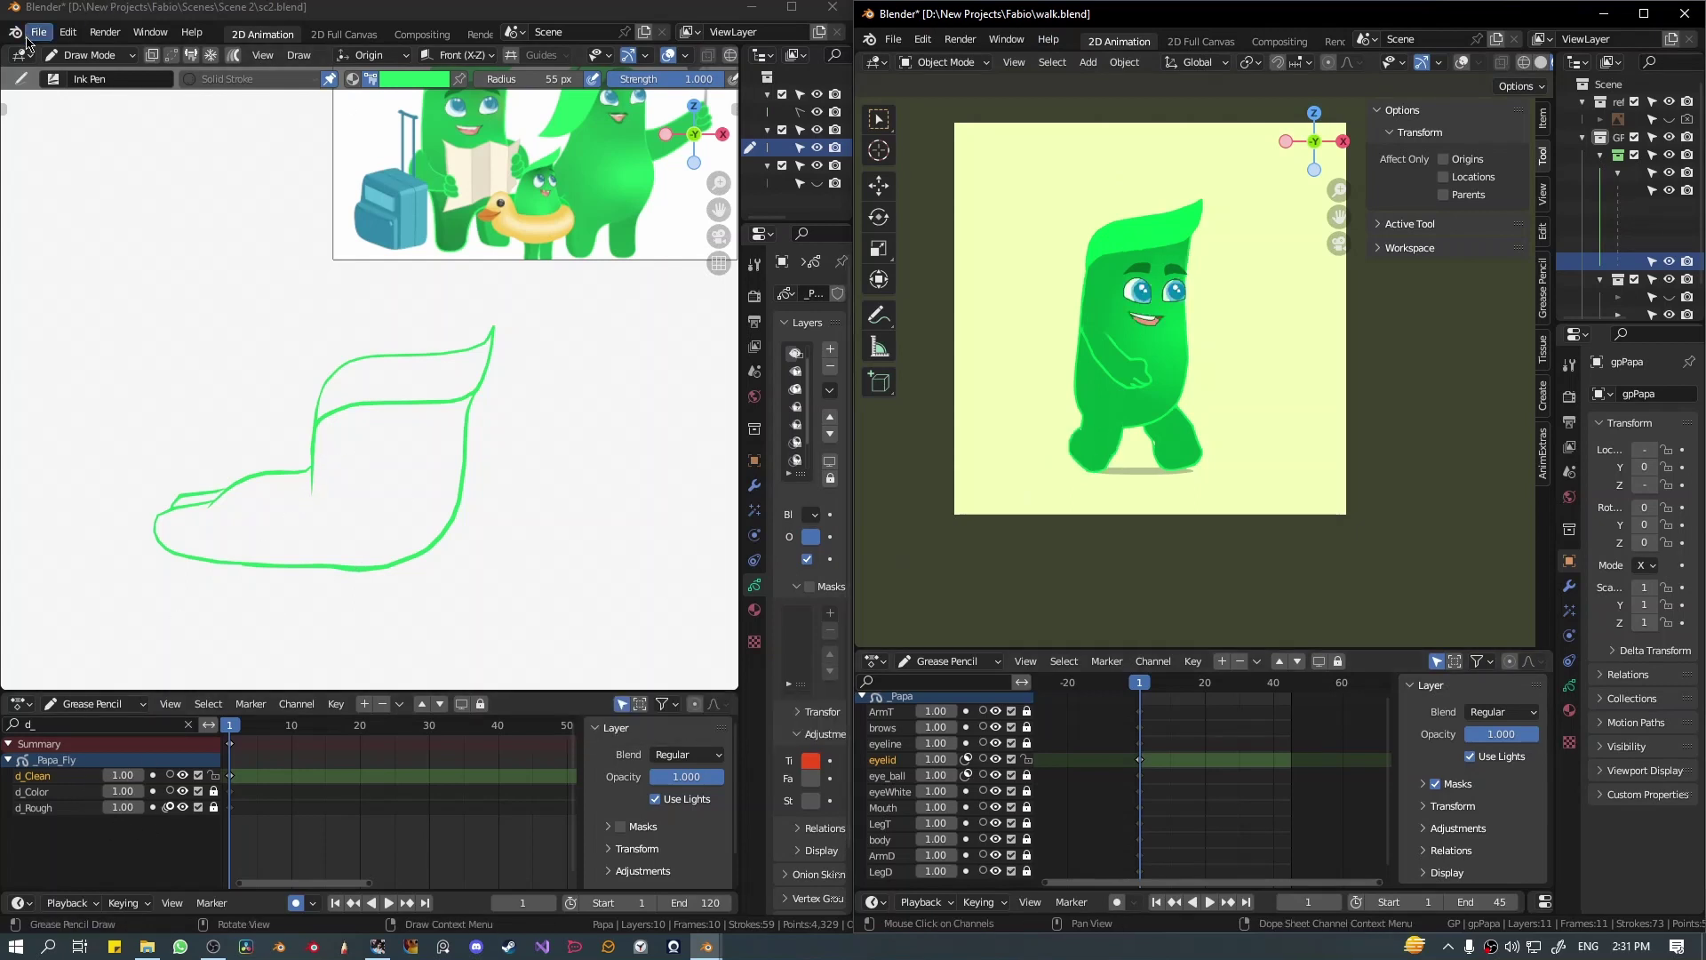
pyautogui.click(1643, 13)
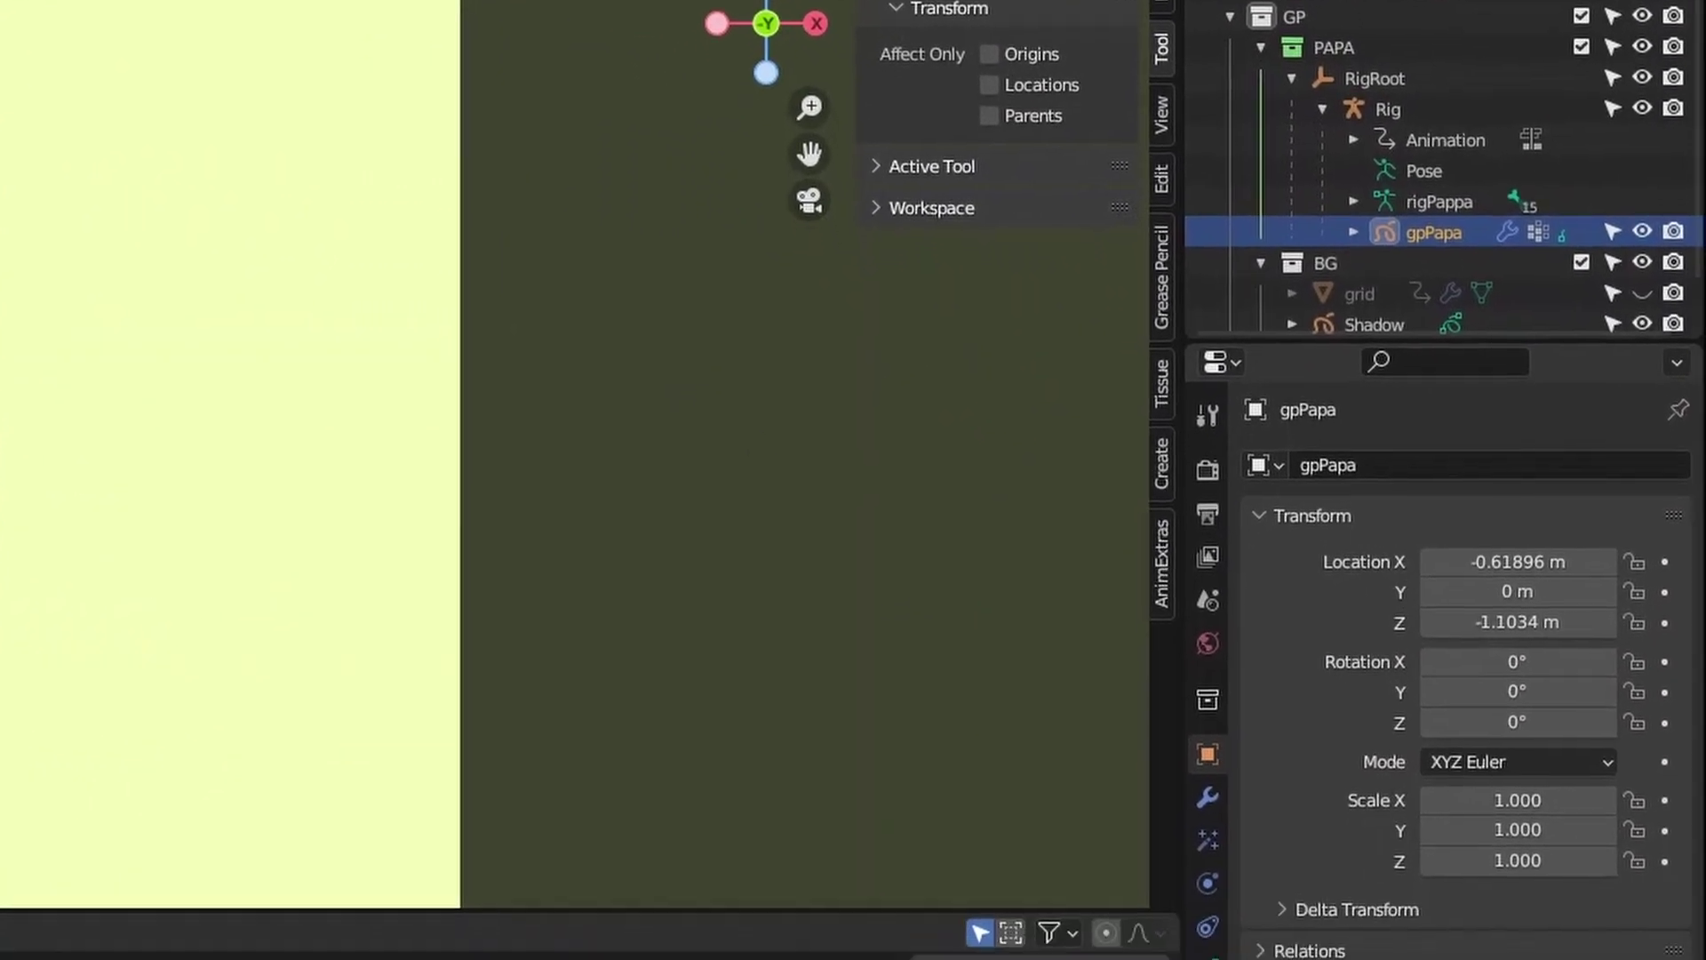
# Open the gpPapa object's data properties and examine the name of its Grease Pencil data-block
pyautogui.click(1195, 885)
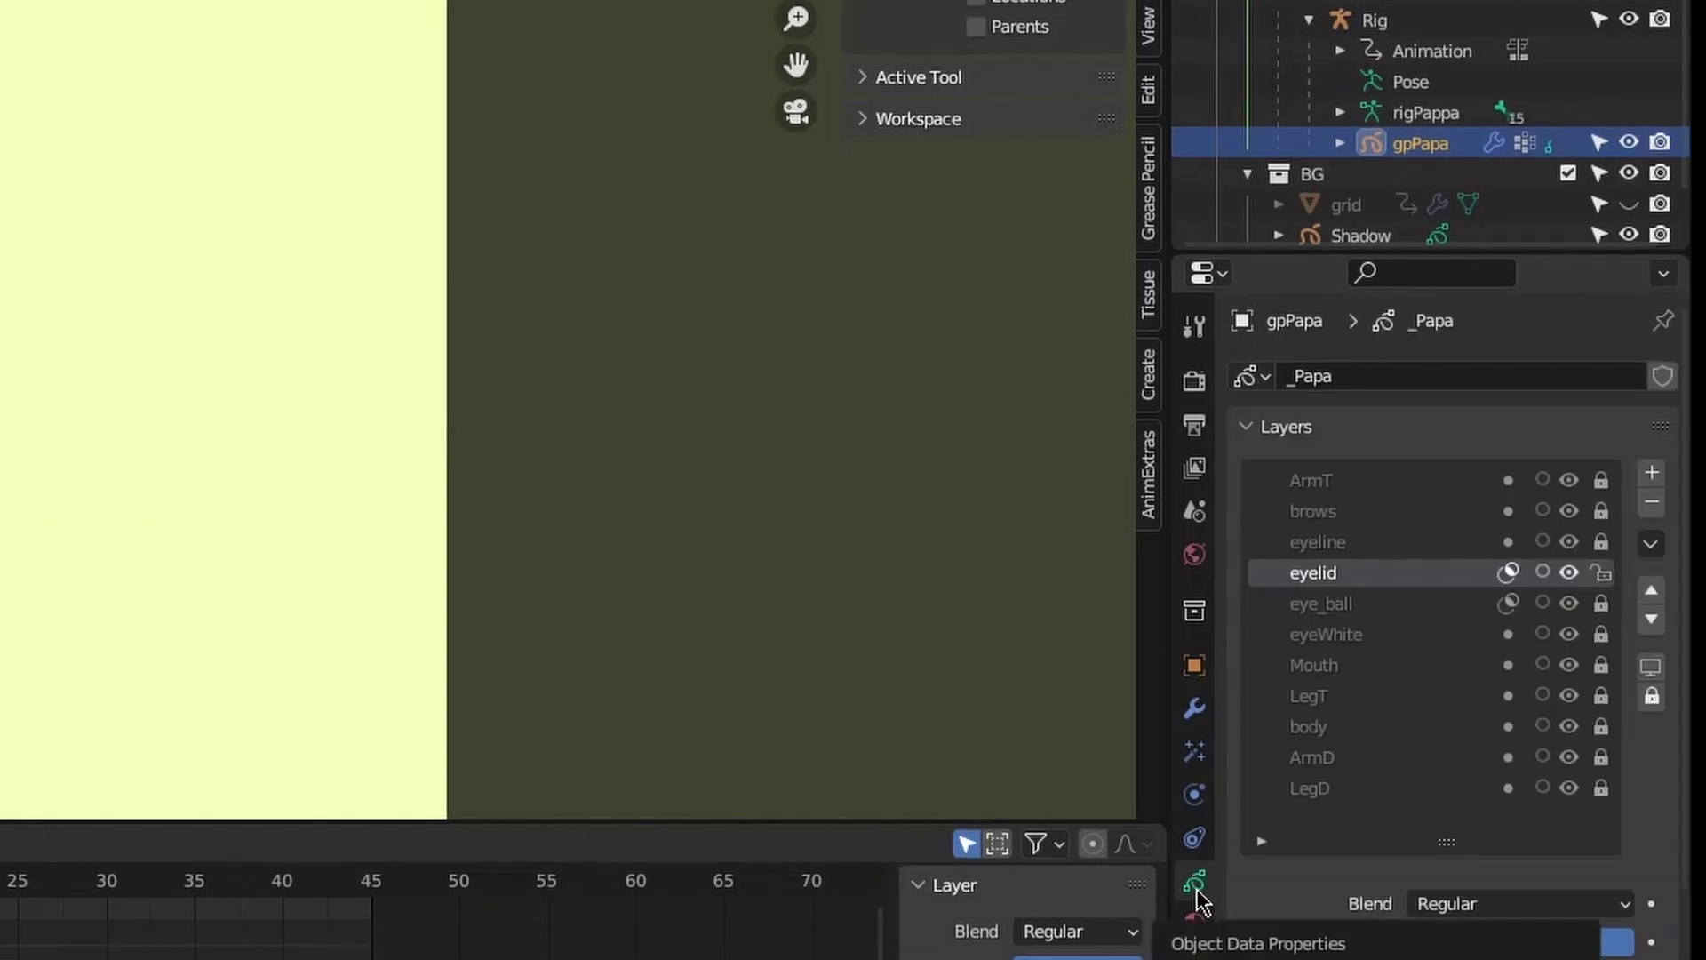
pyautogui.click(1351, 381)
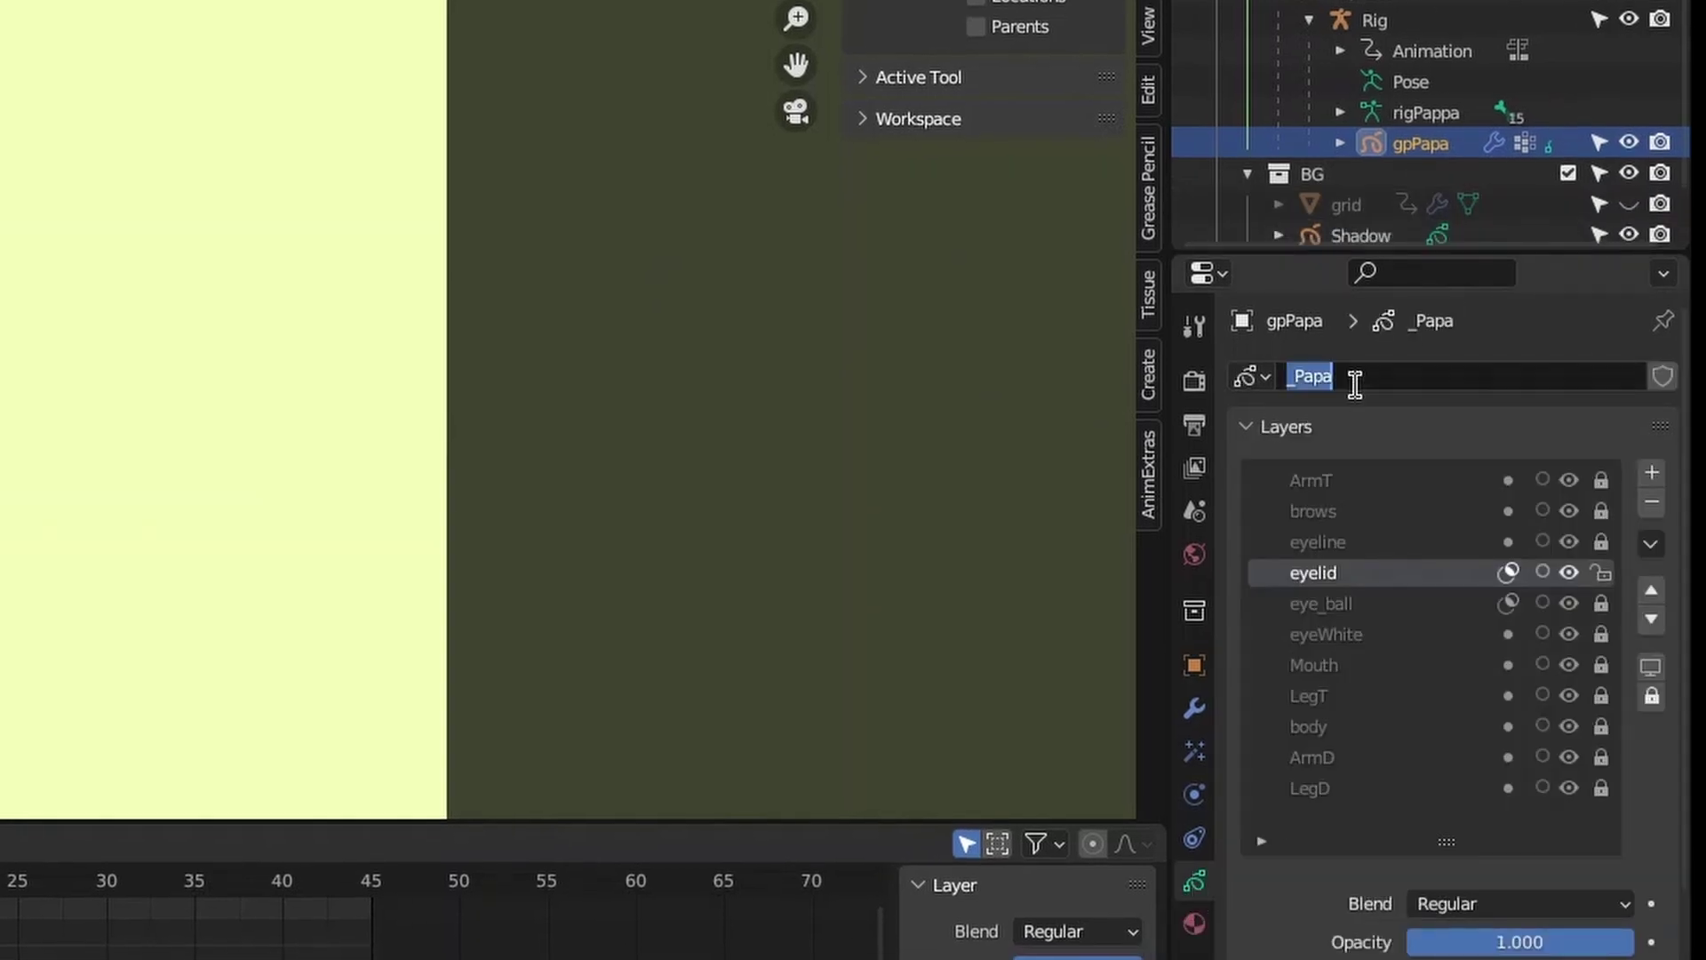
pyautogui.click(1363, 377)
pyautogui.moveTo(1406, 369); pyautogui.dragTo(1235, 376)
pyautogui.click(1414, 380)
pyautogui.doubleClick(1333, 376)
pyautogui.click(1354, 379)
pyautogui.moveTo(1372, 380); pyautogui.dragTo(1252, 377)
pyautogui.click(1370, 435)
pyautogui.click(1392, 375)
pyautogui.click(1400, 368)
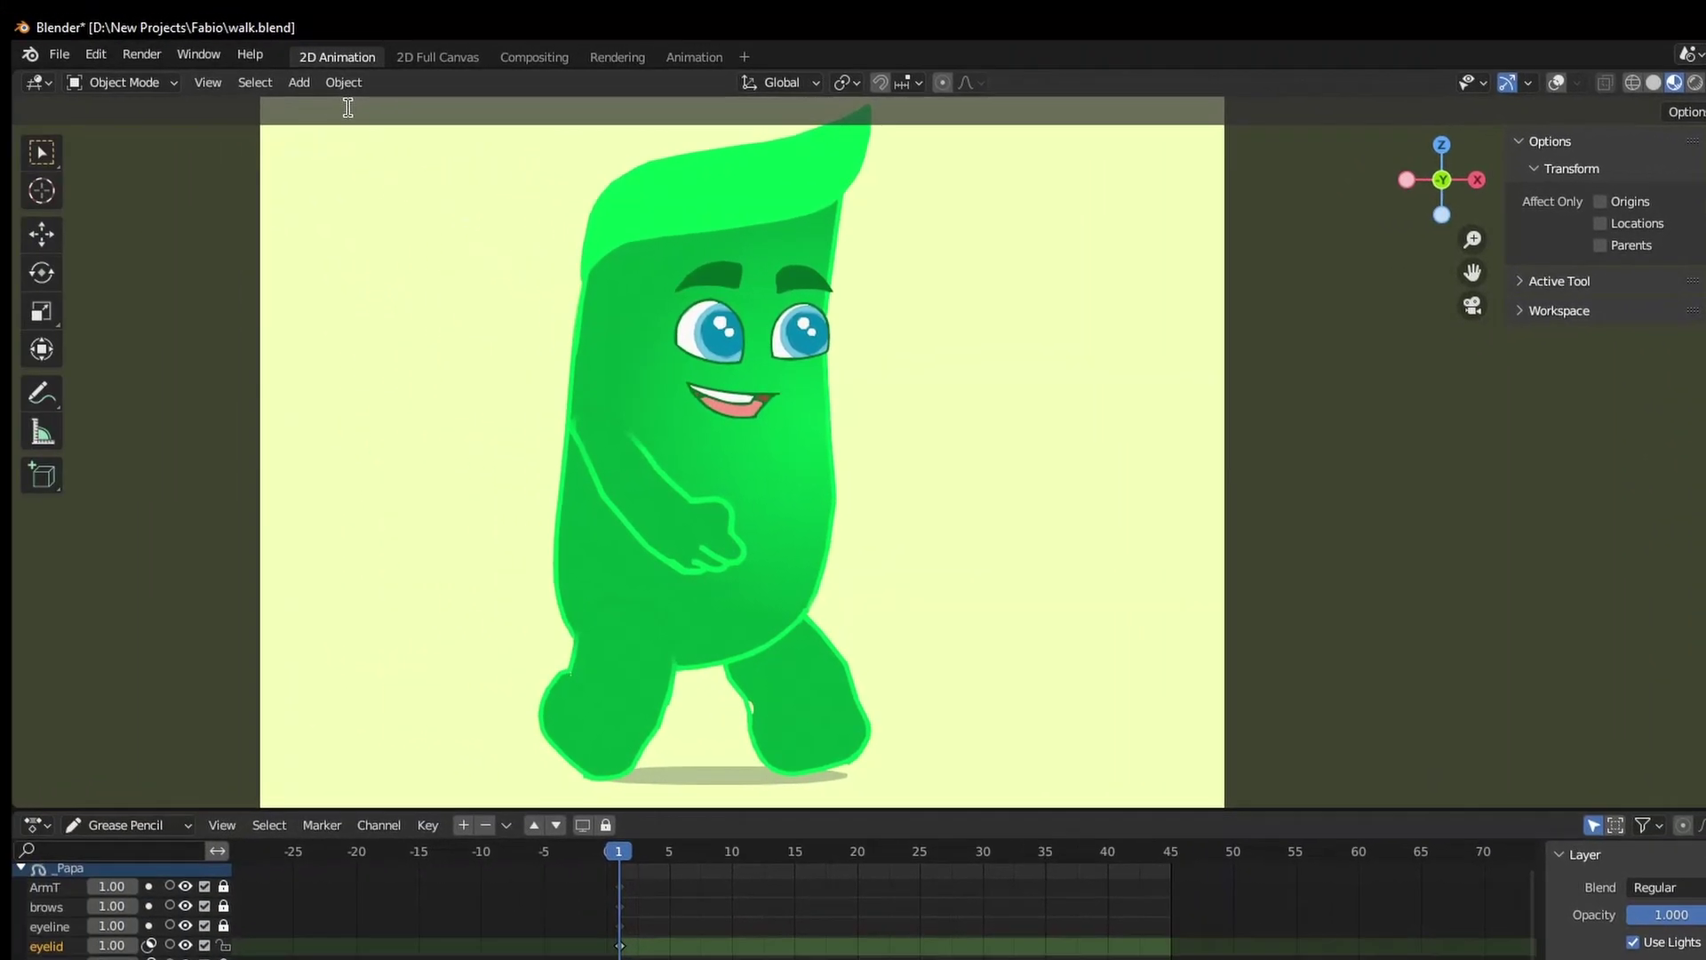
# Save walk.blend and switch to the window with the sc2.blend scene
pyautogui.click(59, 54)
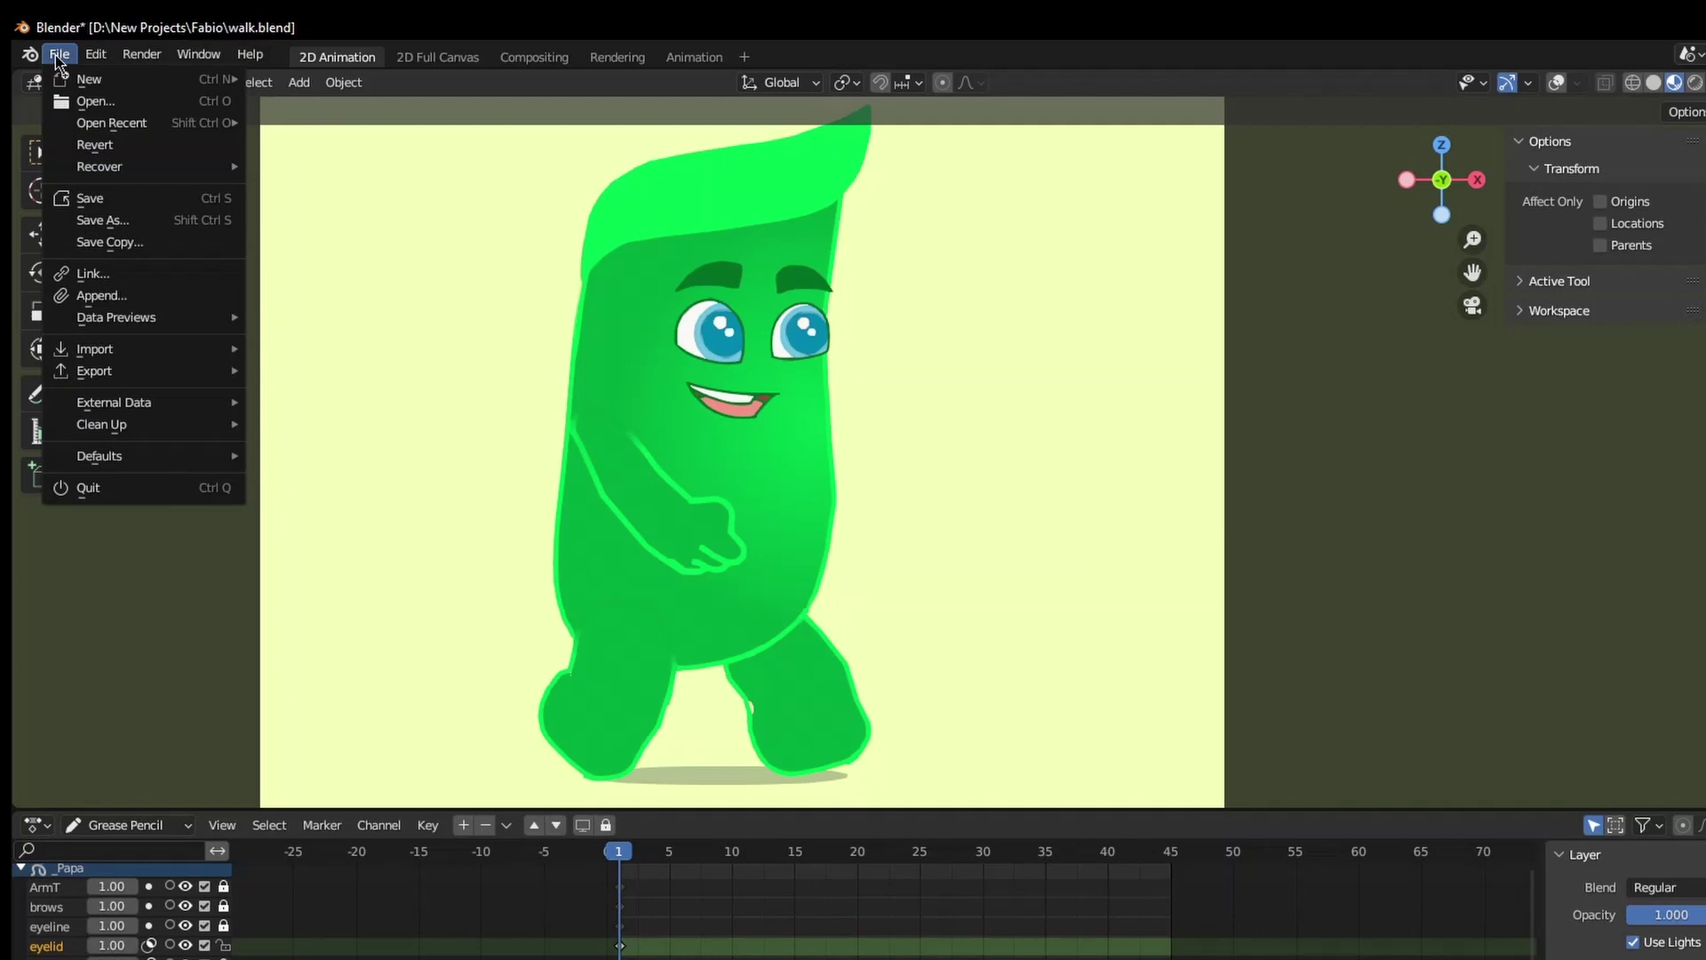
pyautogui.click(102, 199)
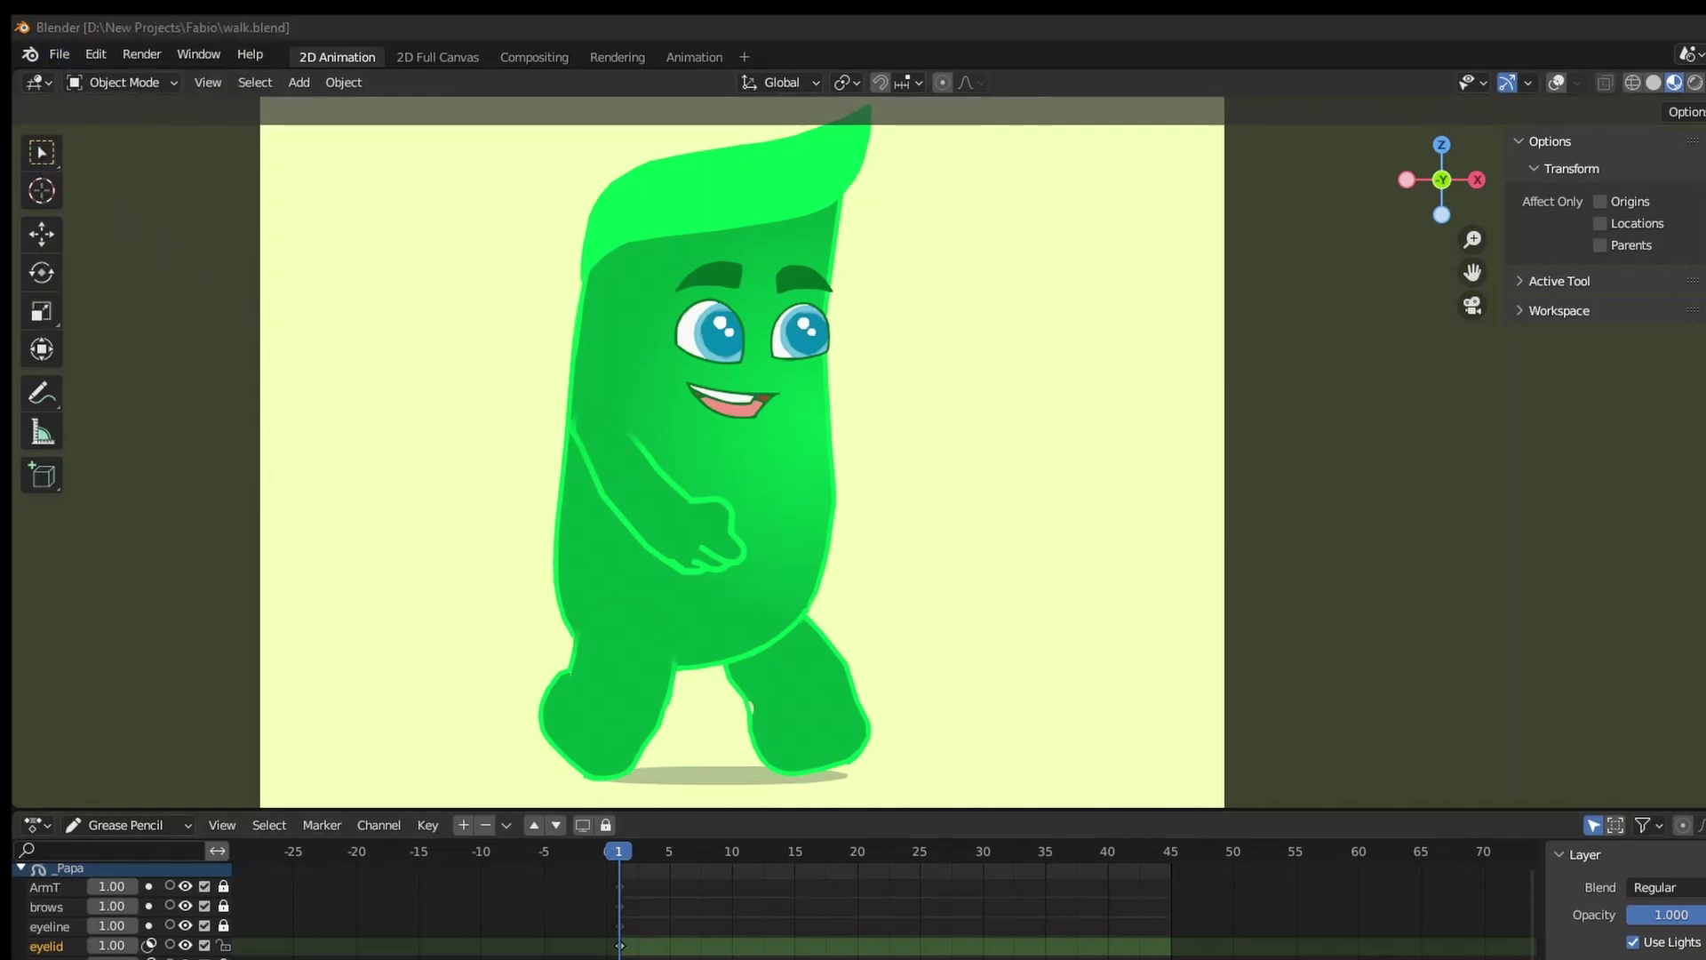
pyautogui.hotkey('alt', 'Tab')
pyautogui.click(981, 23)
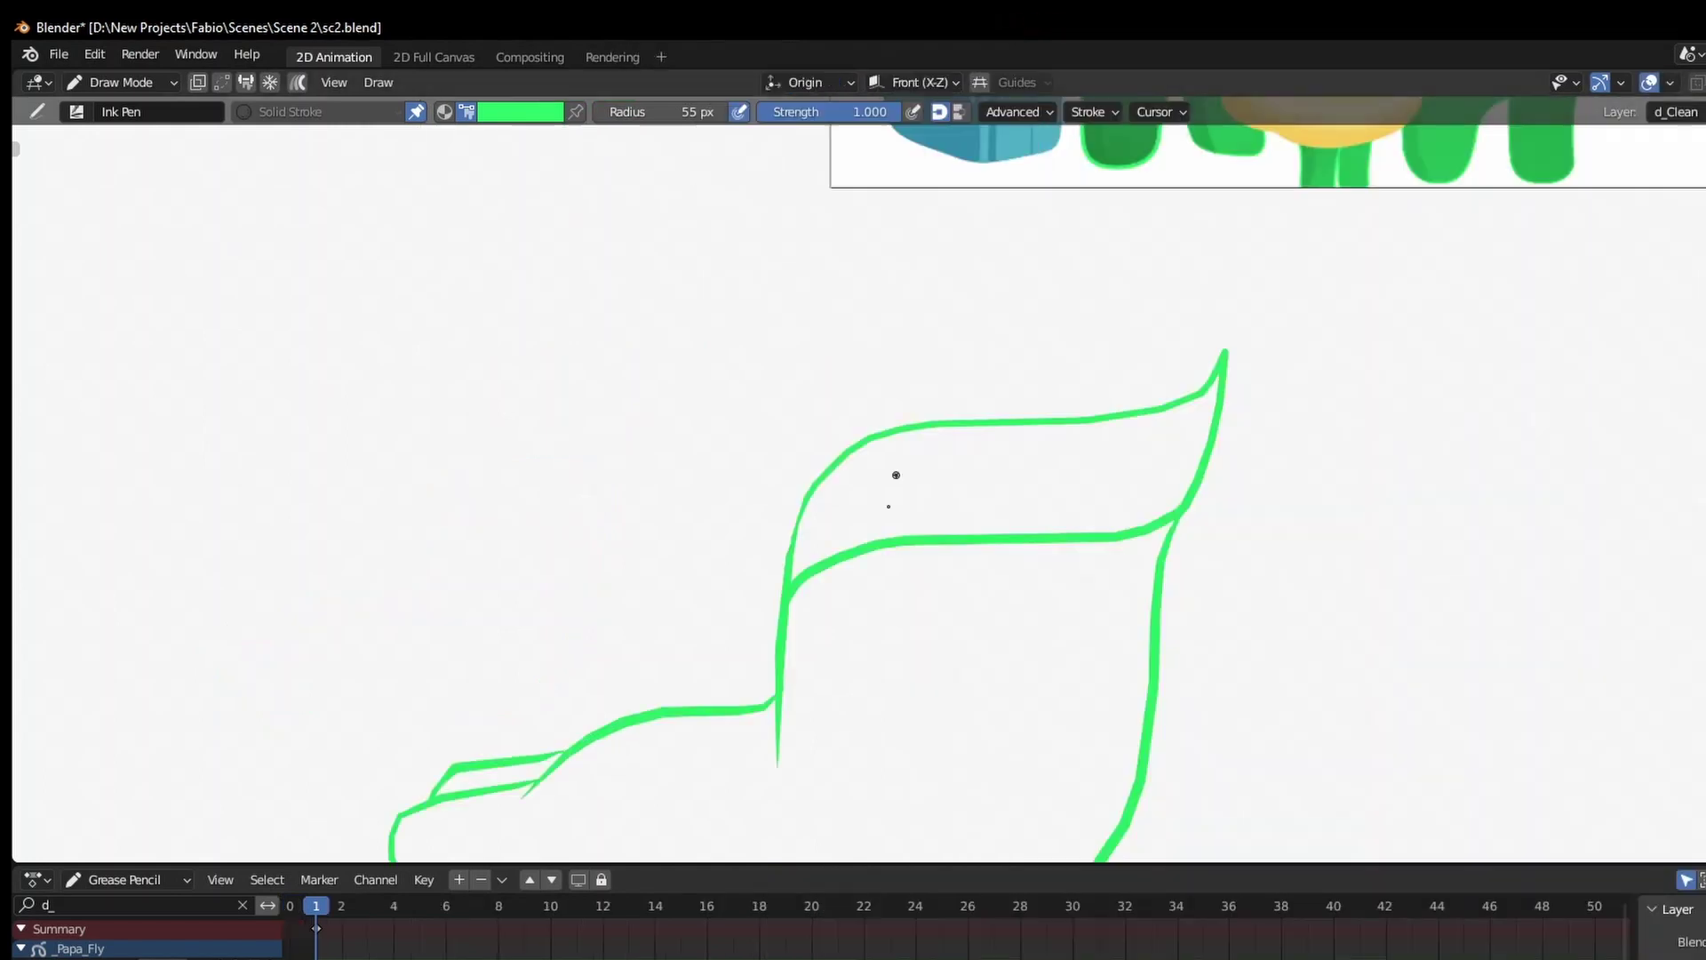
# Change the Papa drawing from Draw Mode to Object Mode and clear the selection
pyautogui.hotkey('ctrl', 'Tab')
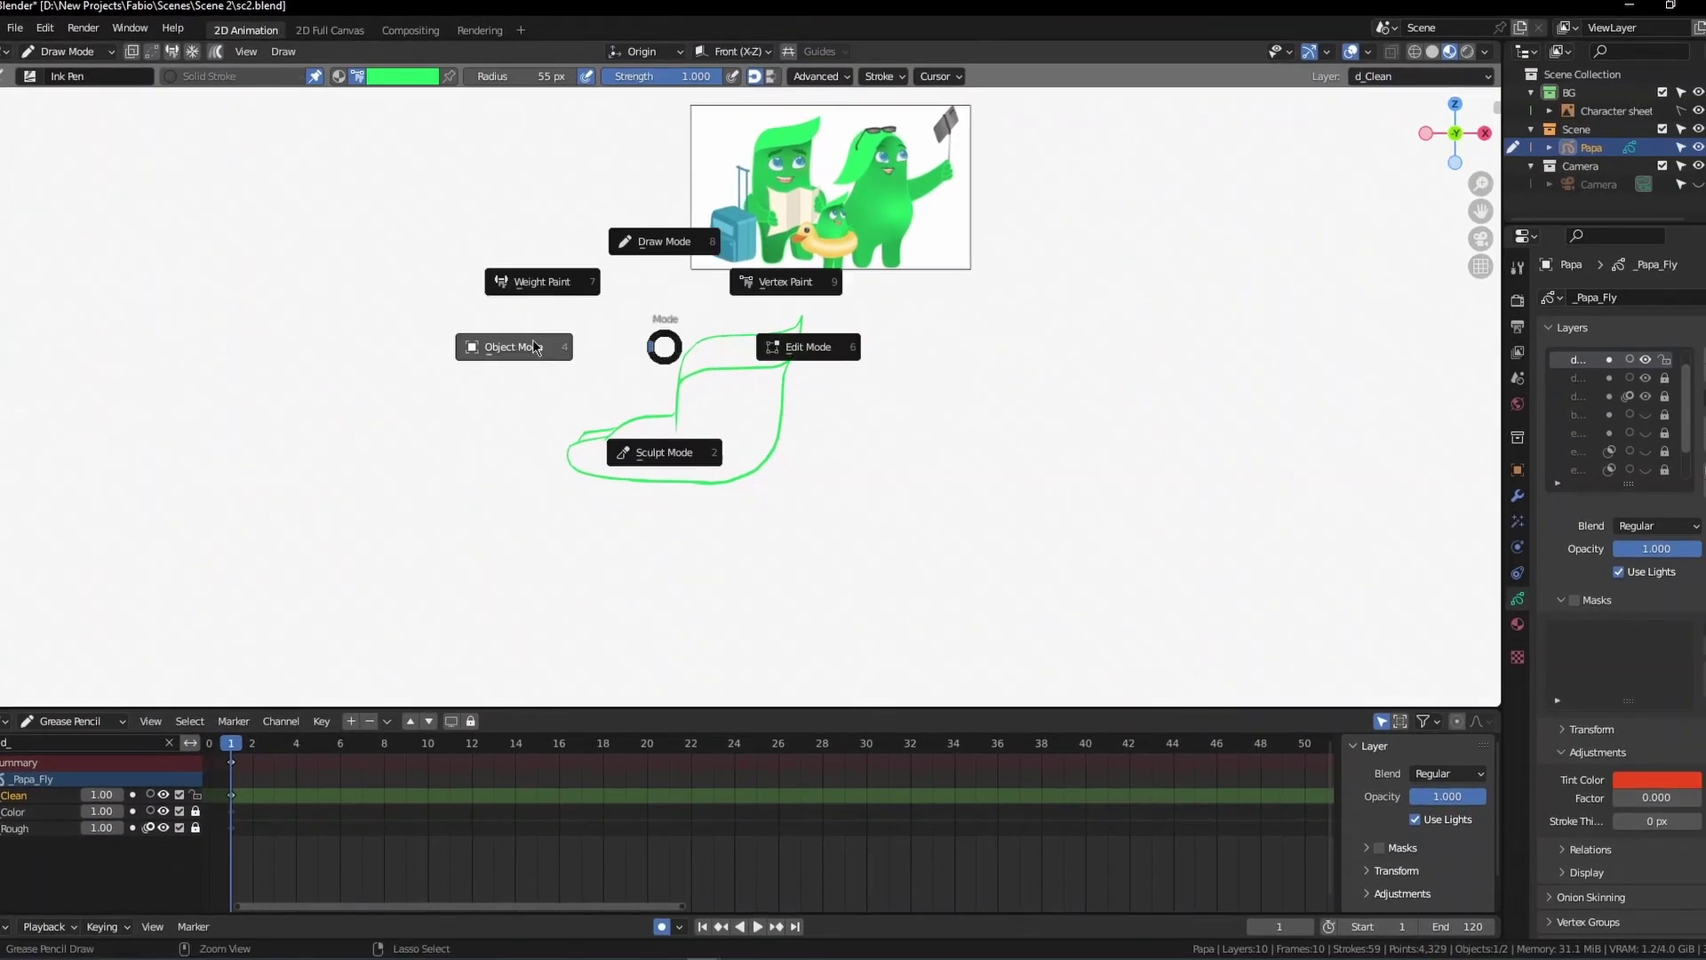
pyautogui.click(502, 347)
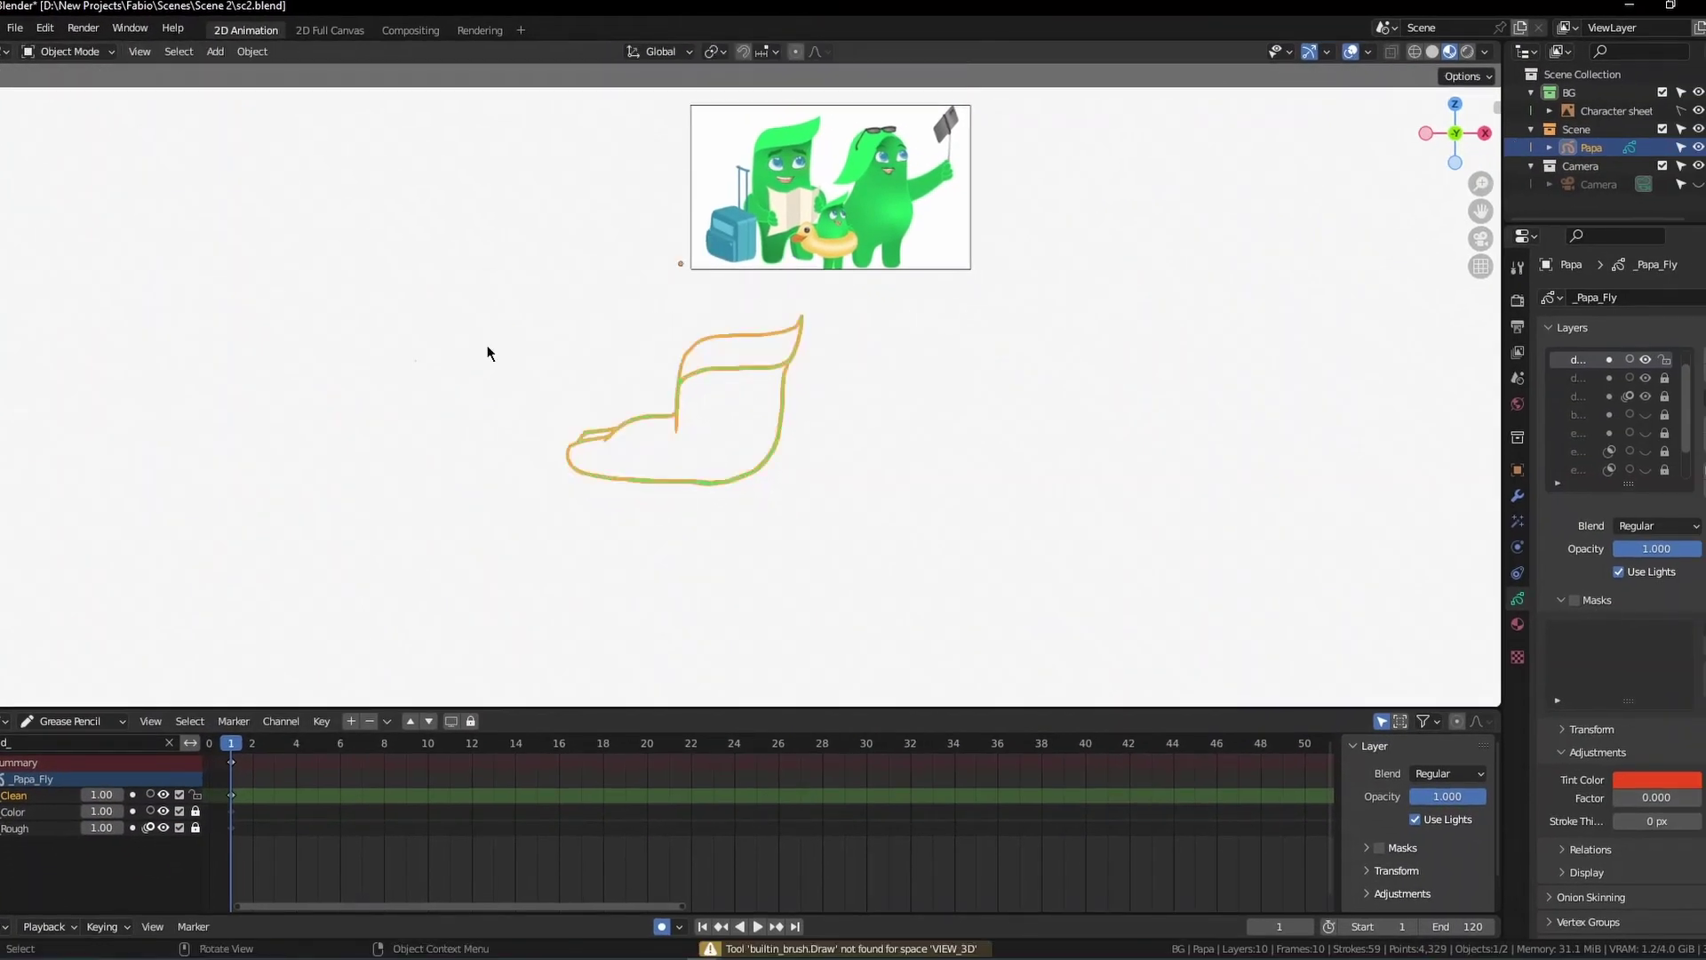
pyautogui.click(736, 434)
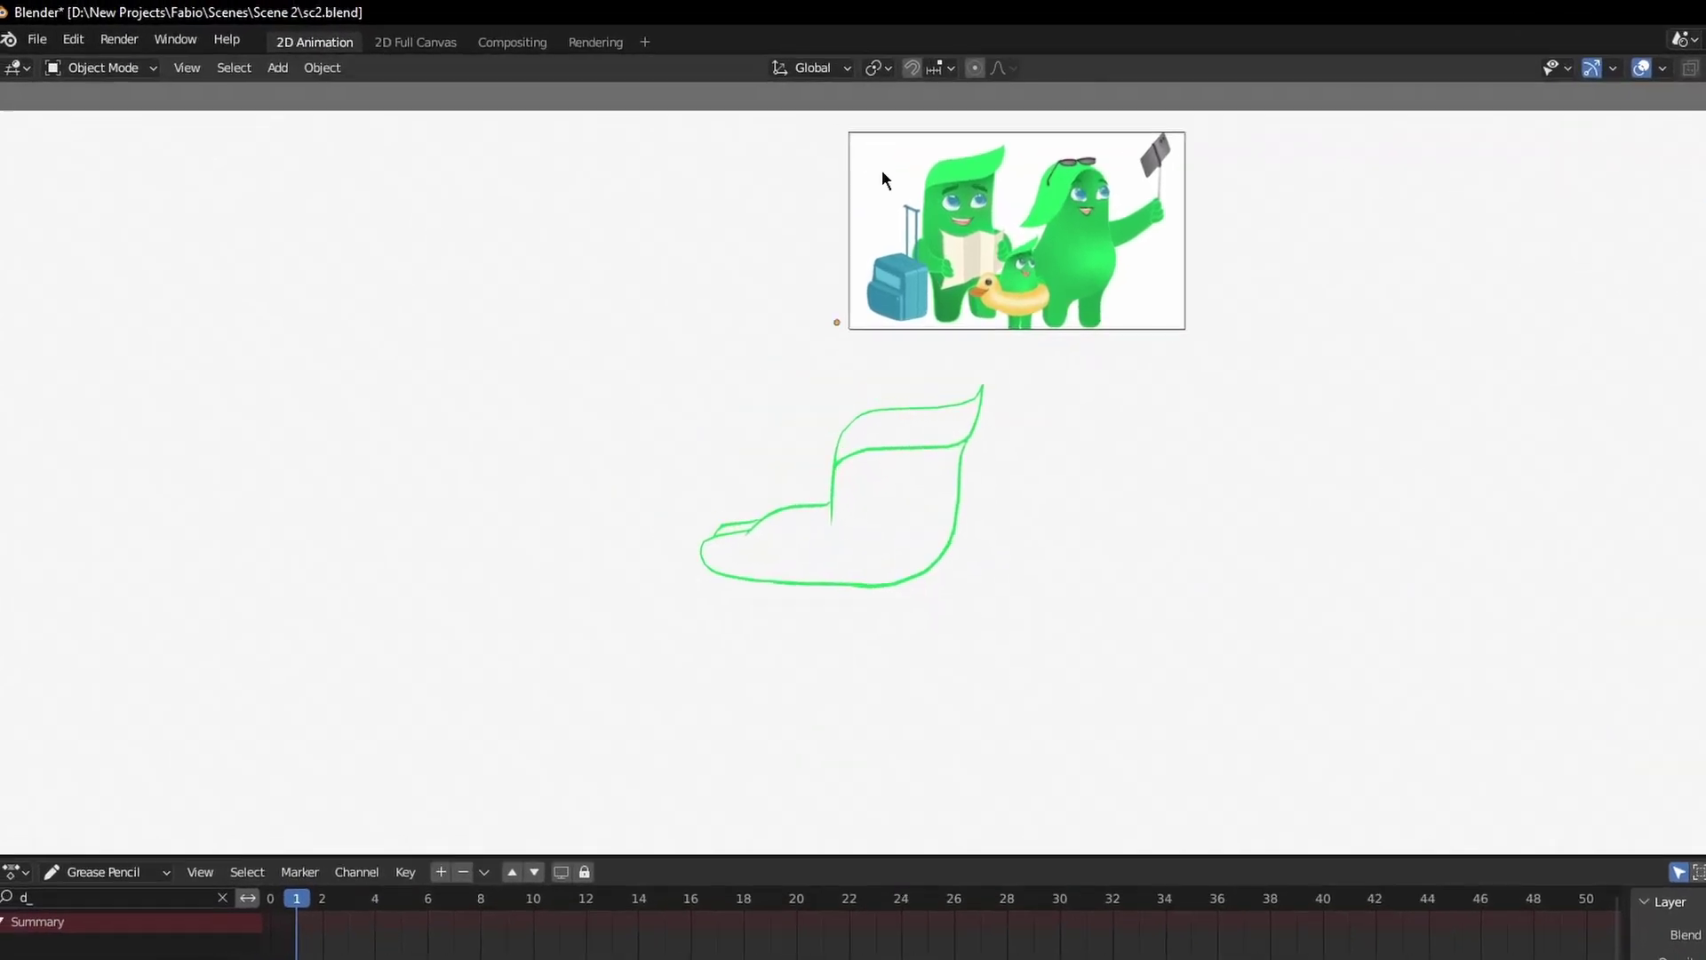
# Append the _Papa data-block from the GPencil folder of walk.blend in the parent project directory
pyautogui.click(17, 30)
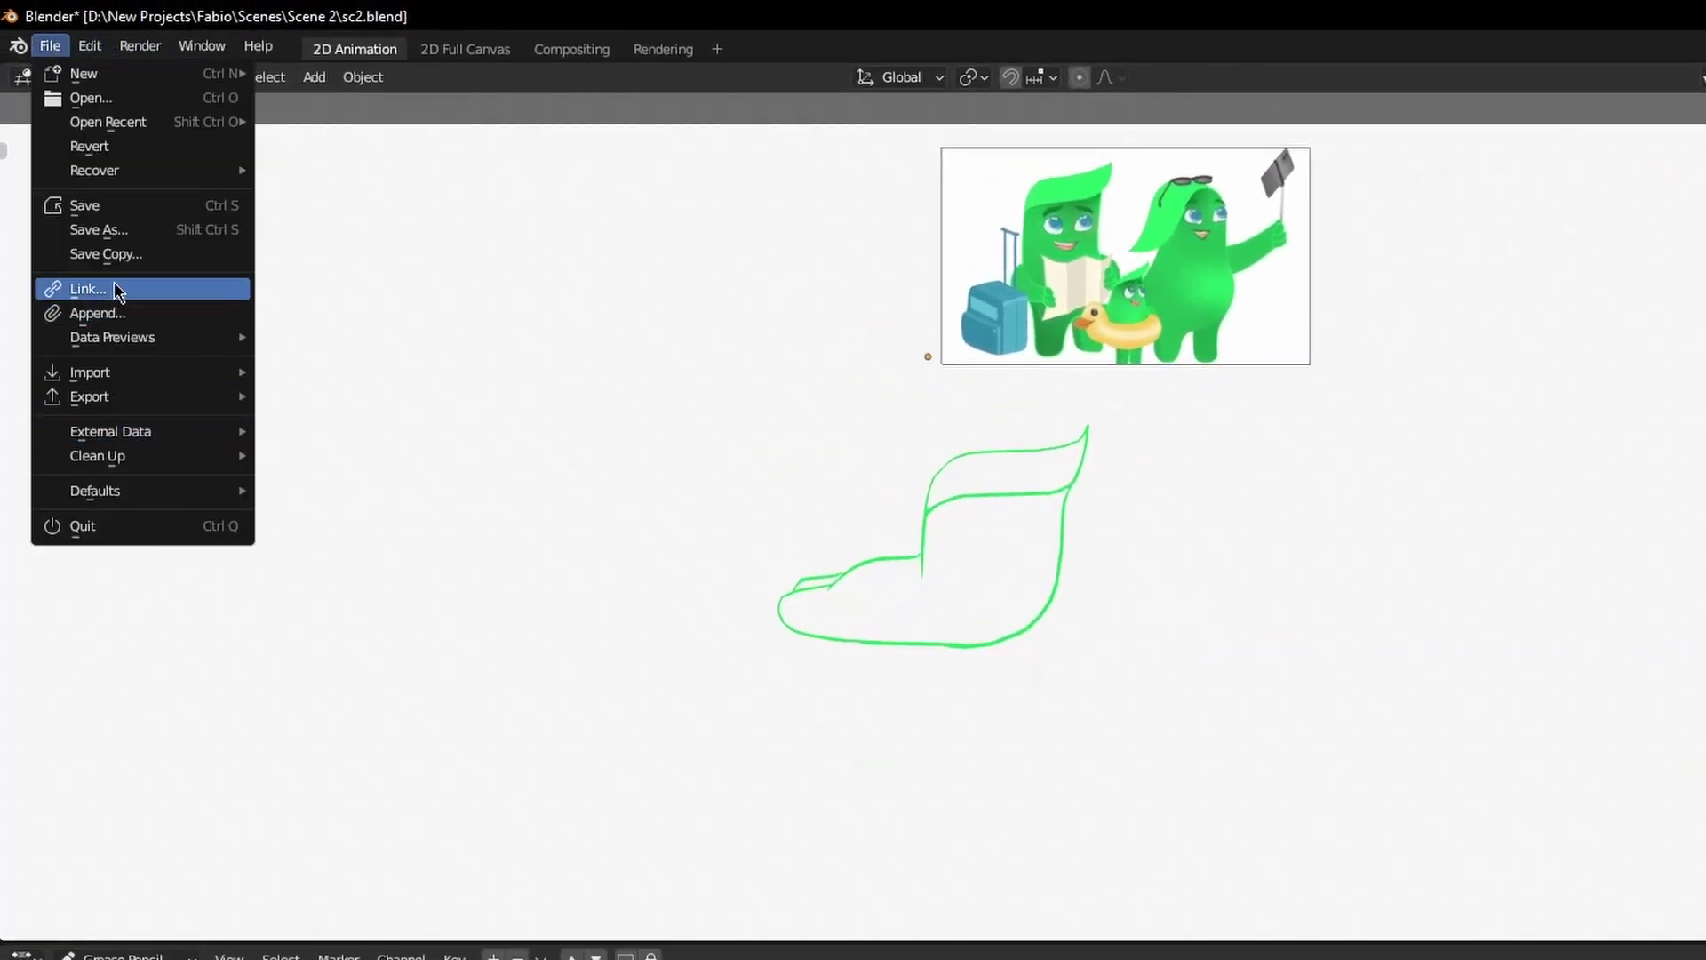
pyautogui.click(121, 312)
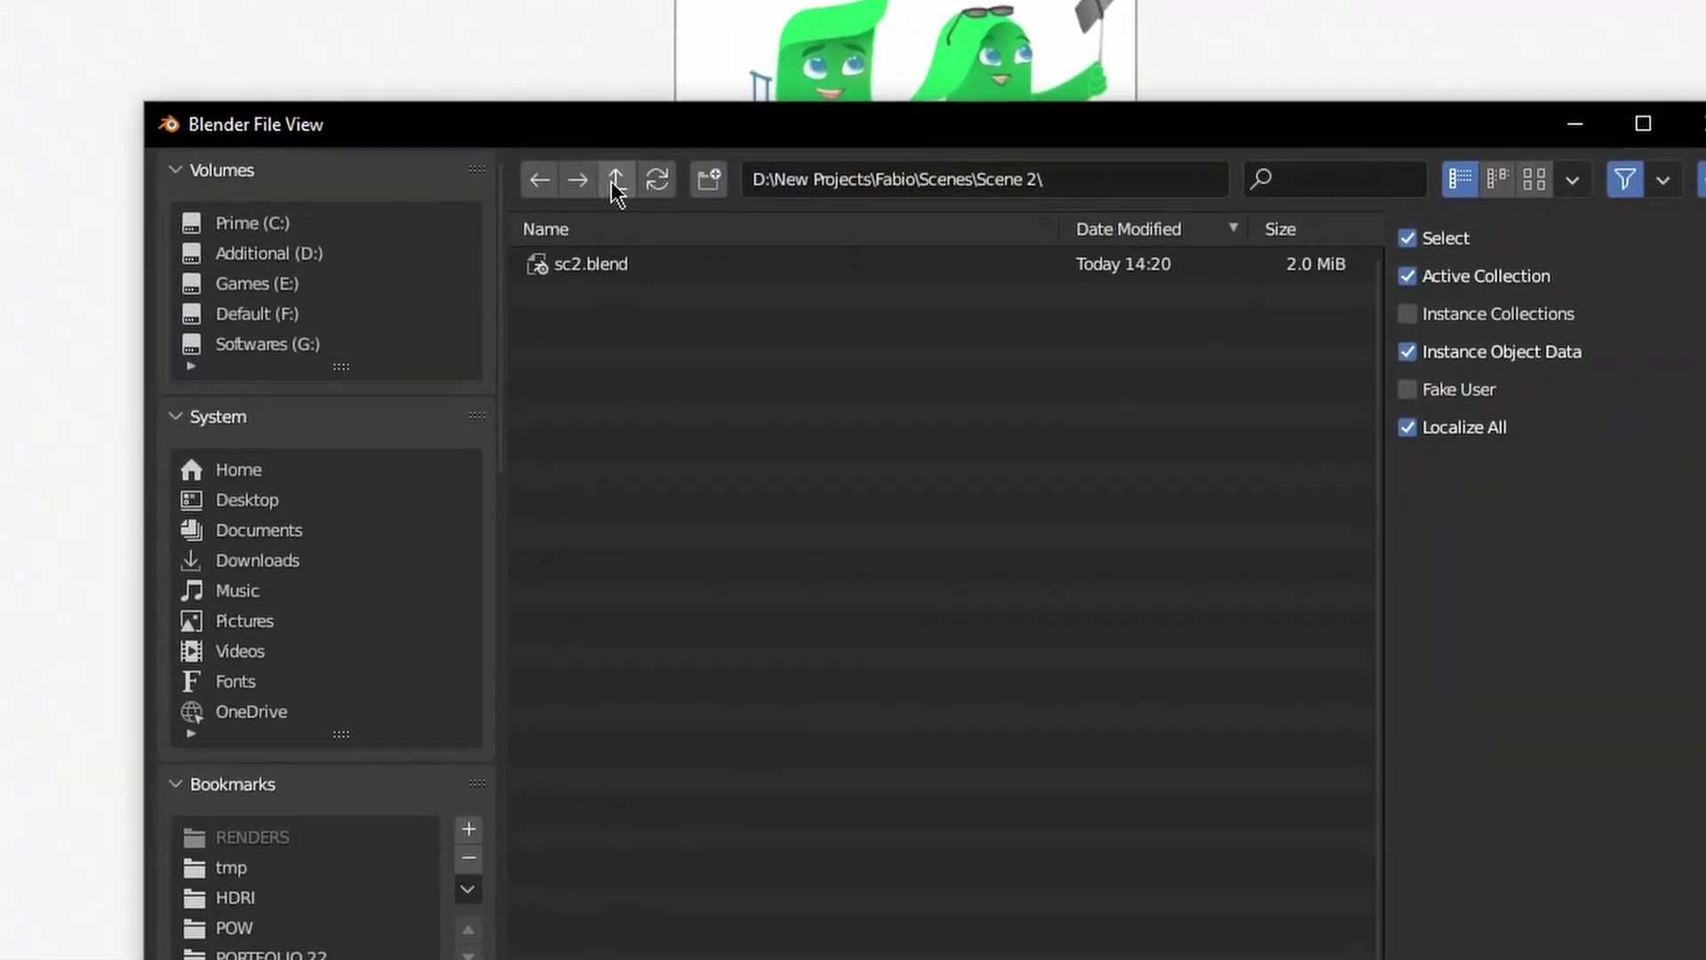
pyautogui.click(616, 182)
pyautogui.click(616, 182)
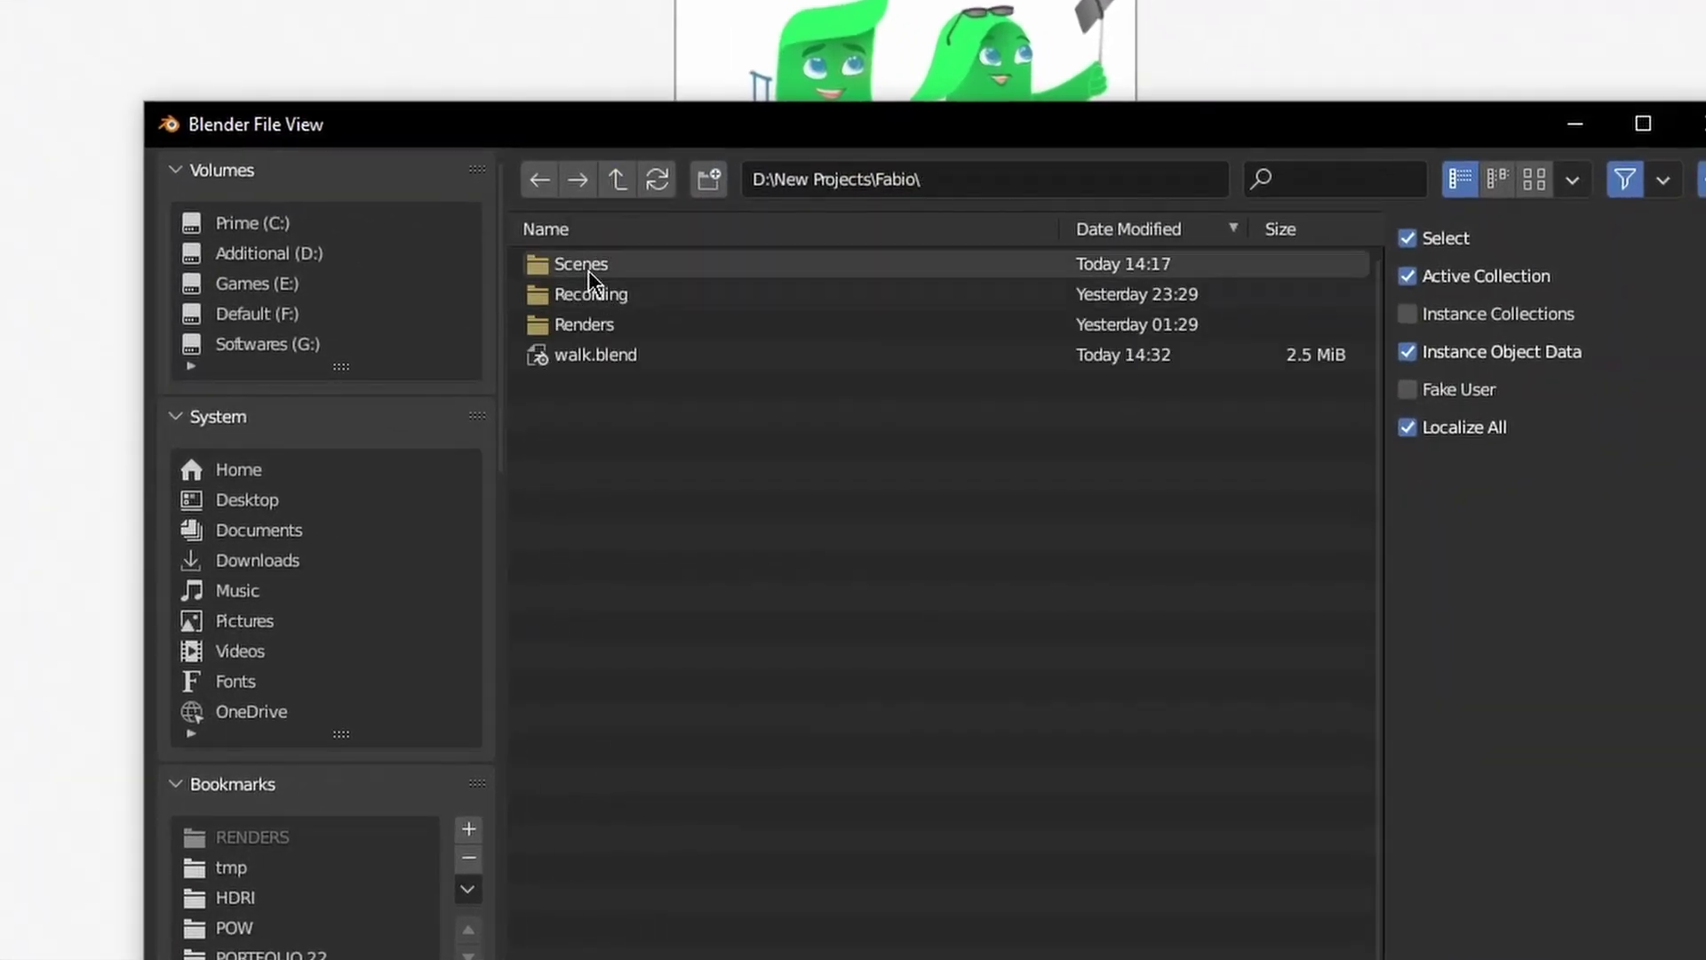
pyautogui.doubleClick(594, 355)
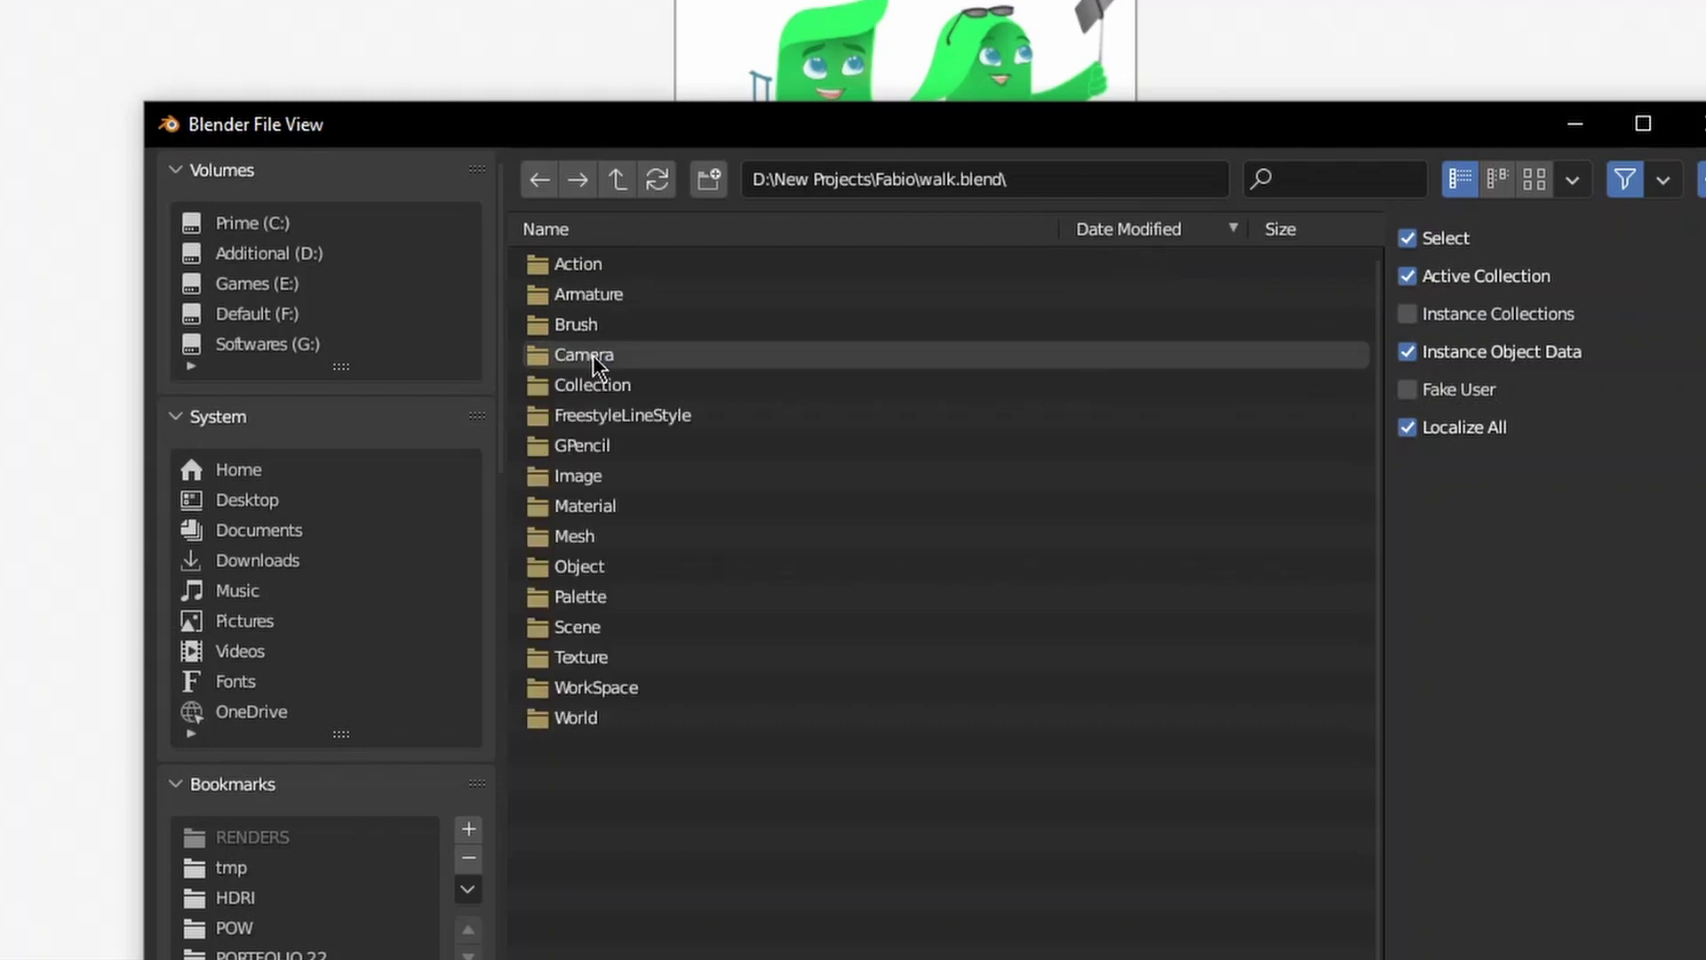
pyautogui.doubleClick(590, 455)
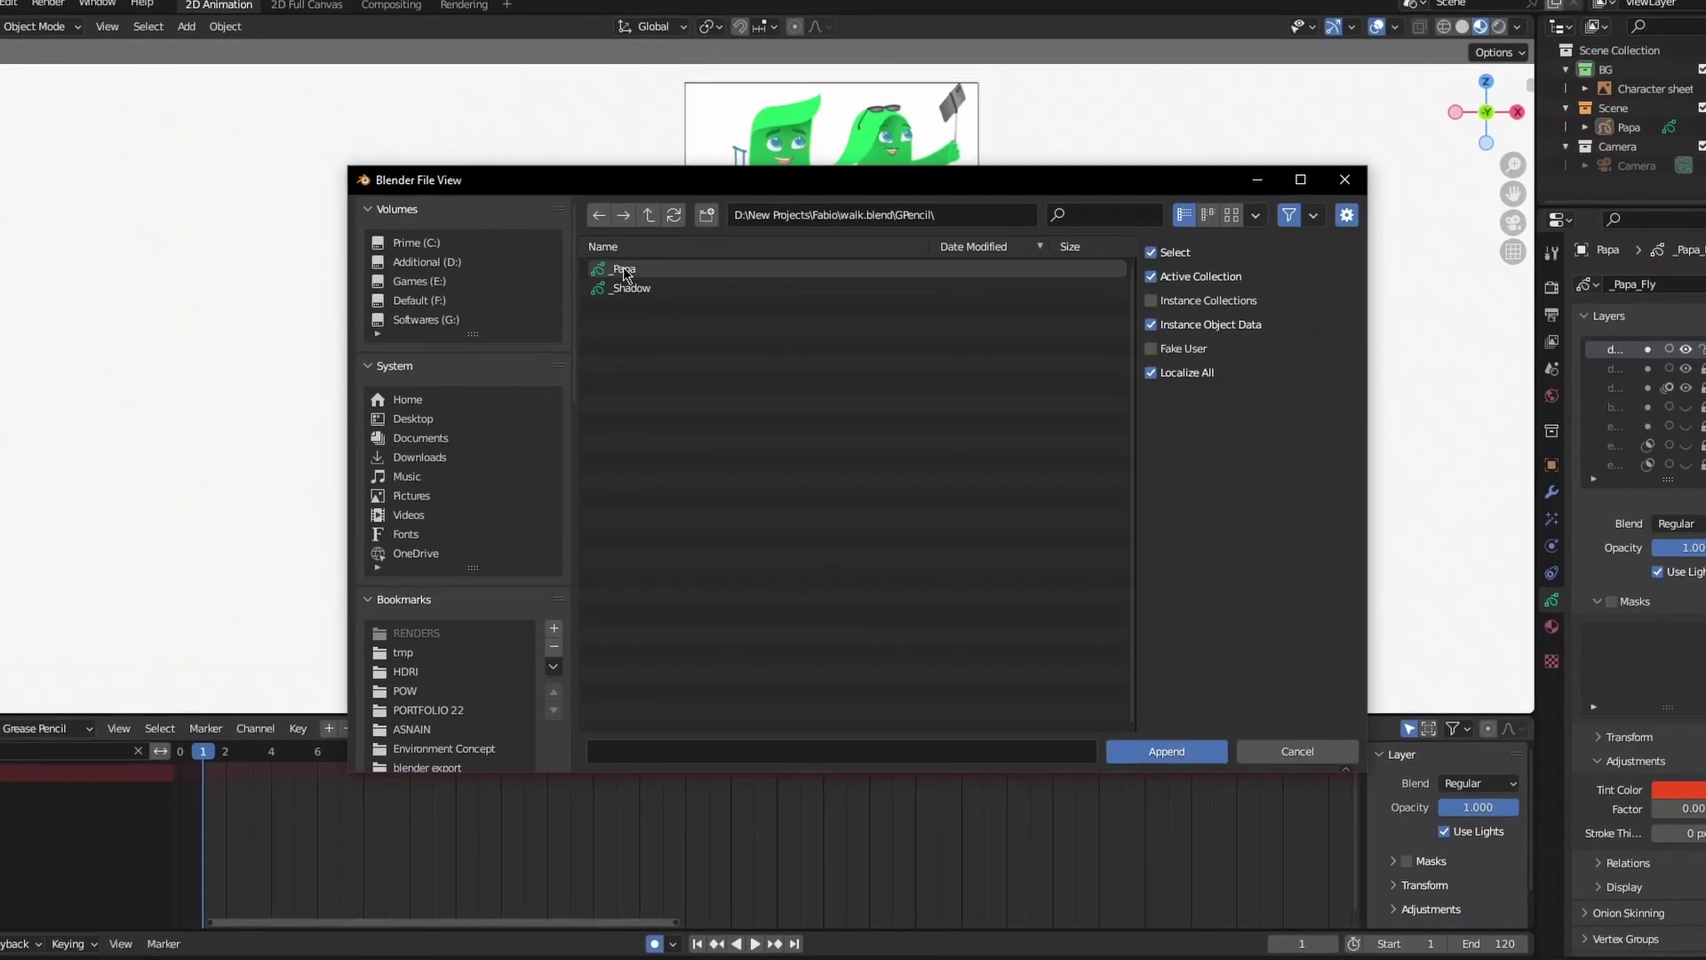
pyautogui.doubleClick(573, 264)
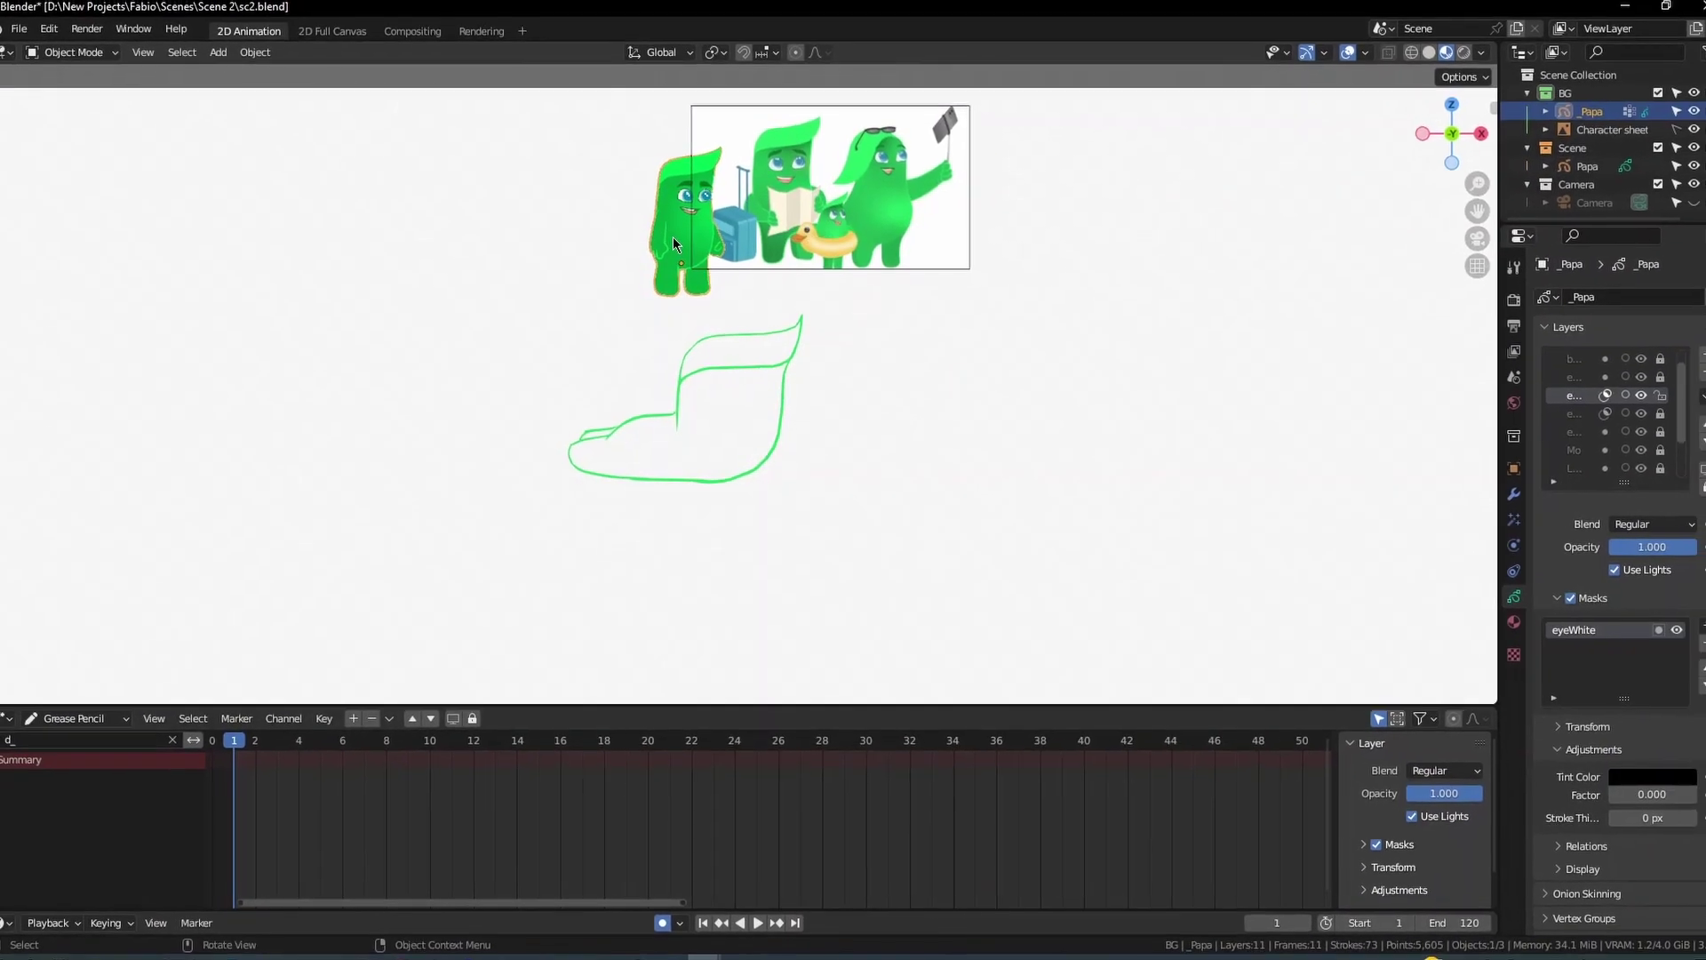
# Move the appended _Papa character into the empty area left of the character sheet
pyautogui.press('g')
pyautogui.click(409, 327)
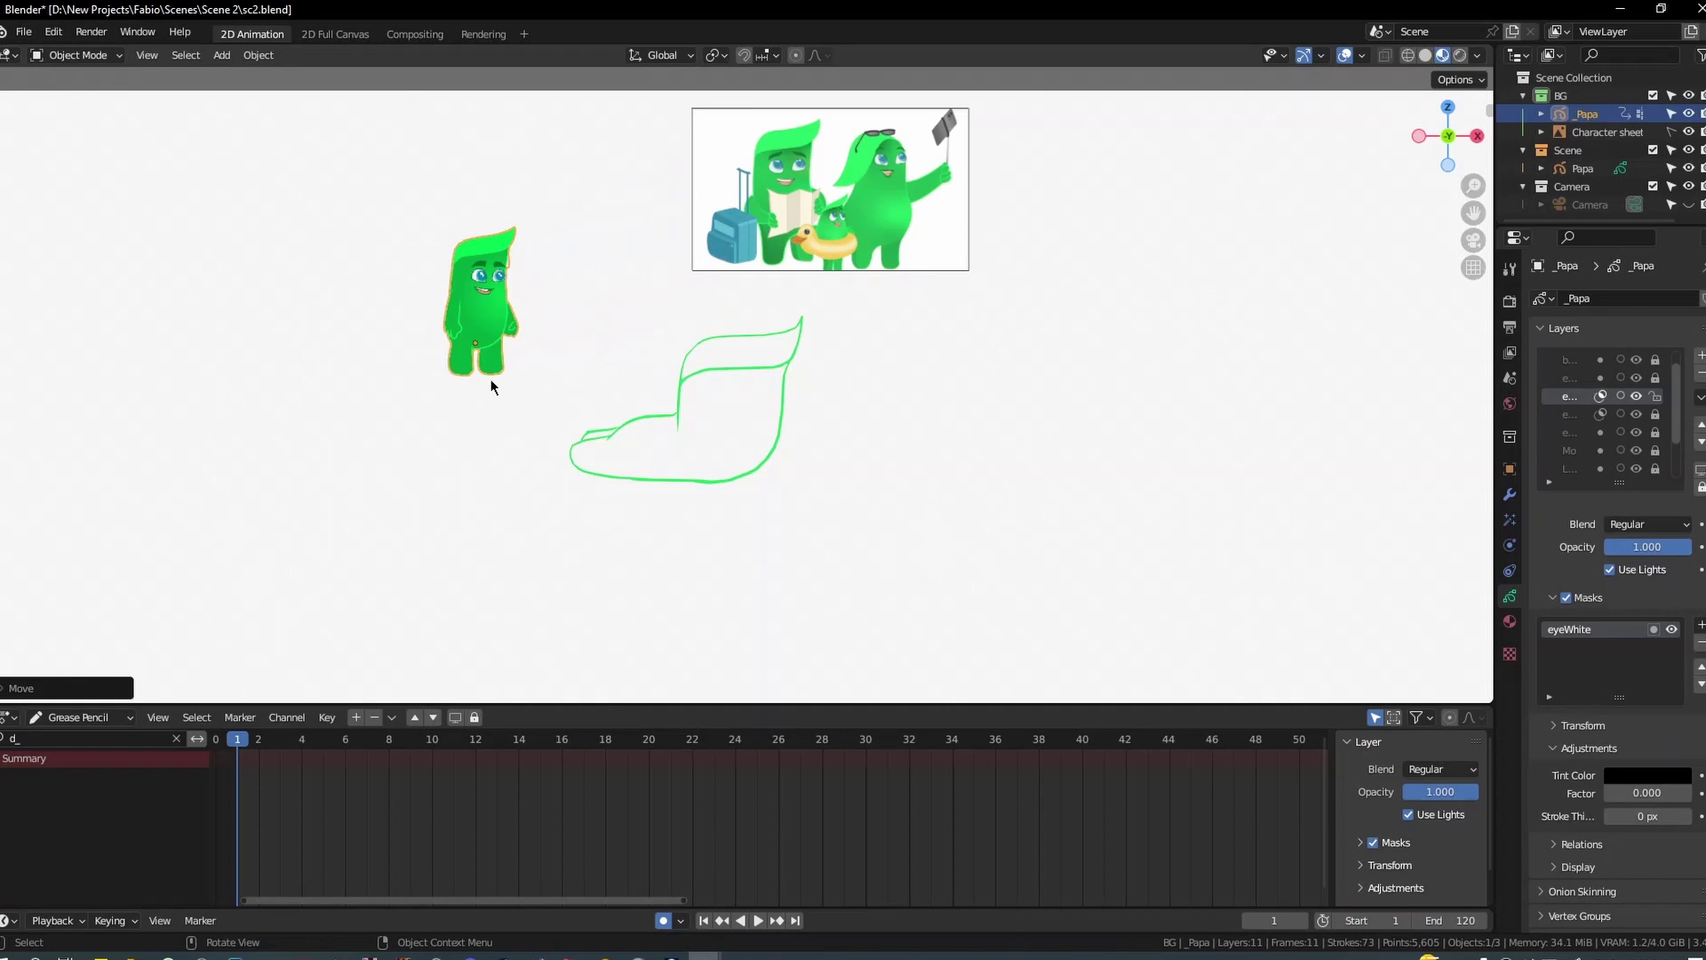
pyautogui.scroll(3, 487, 319)
pyautogui.keyDown('shift'); pyautogui.moveTo(338, 266); pyautogui.dragTo(409, 336, button='middle'); pyautogui.keyUp('shift')
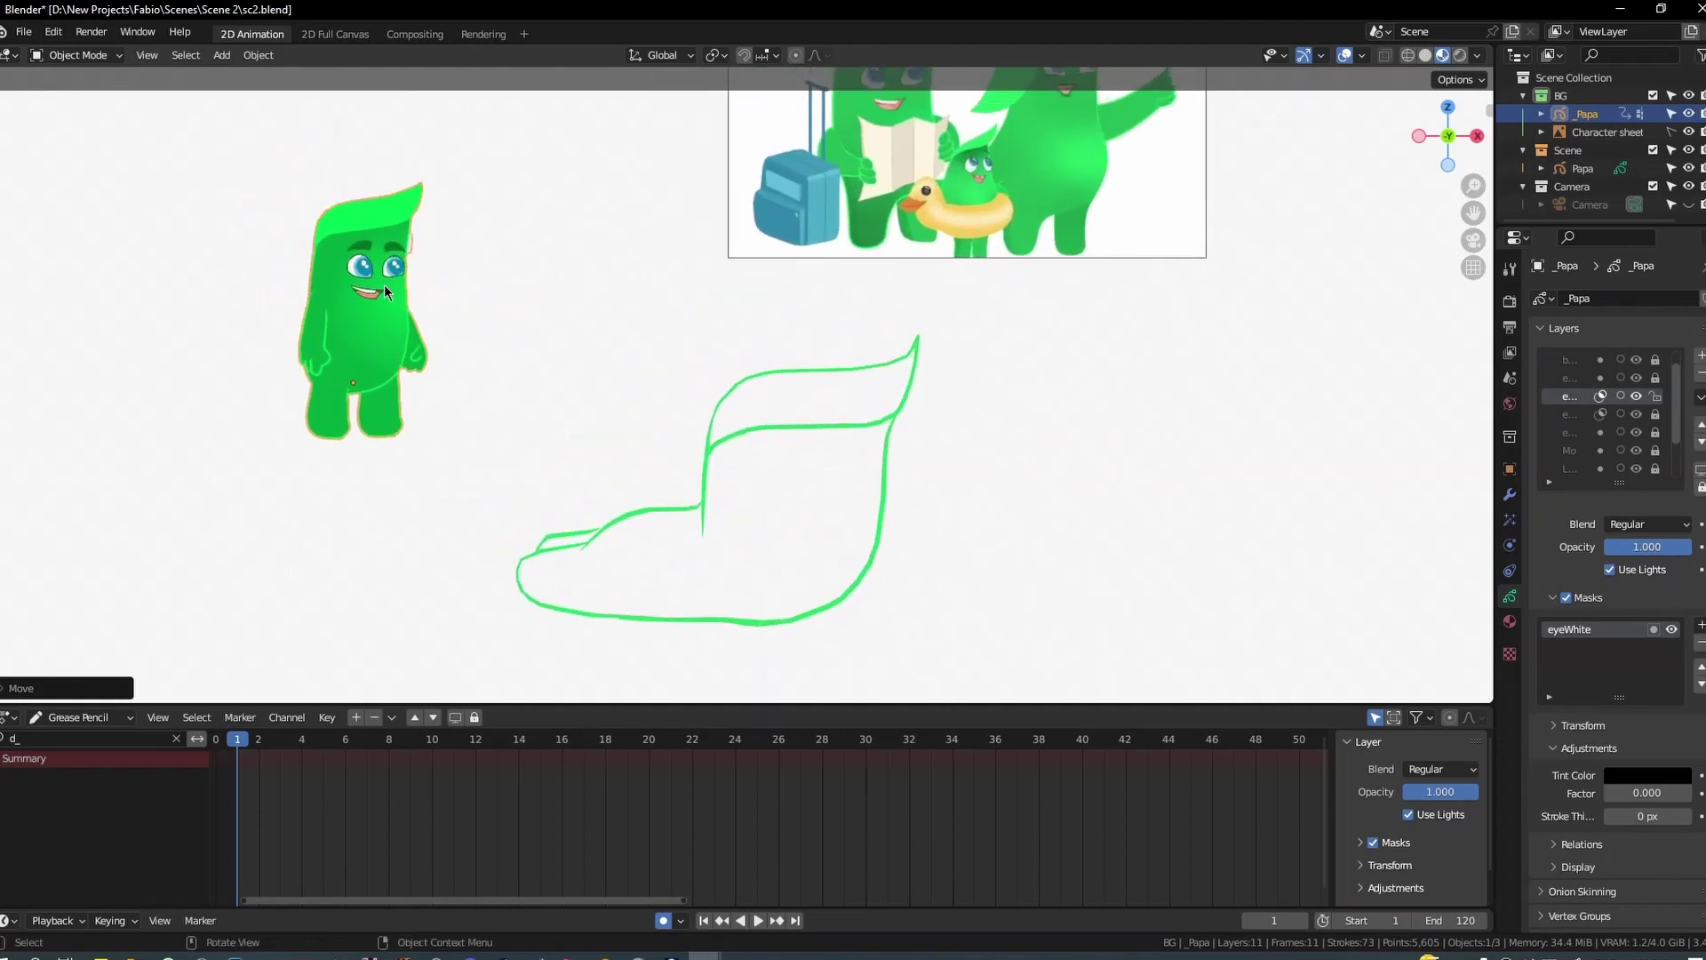
pyautogui.click(371, 263)
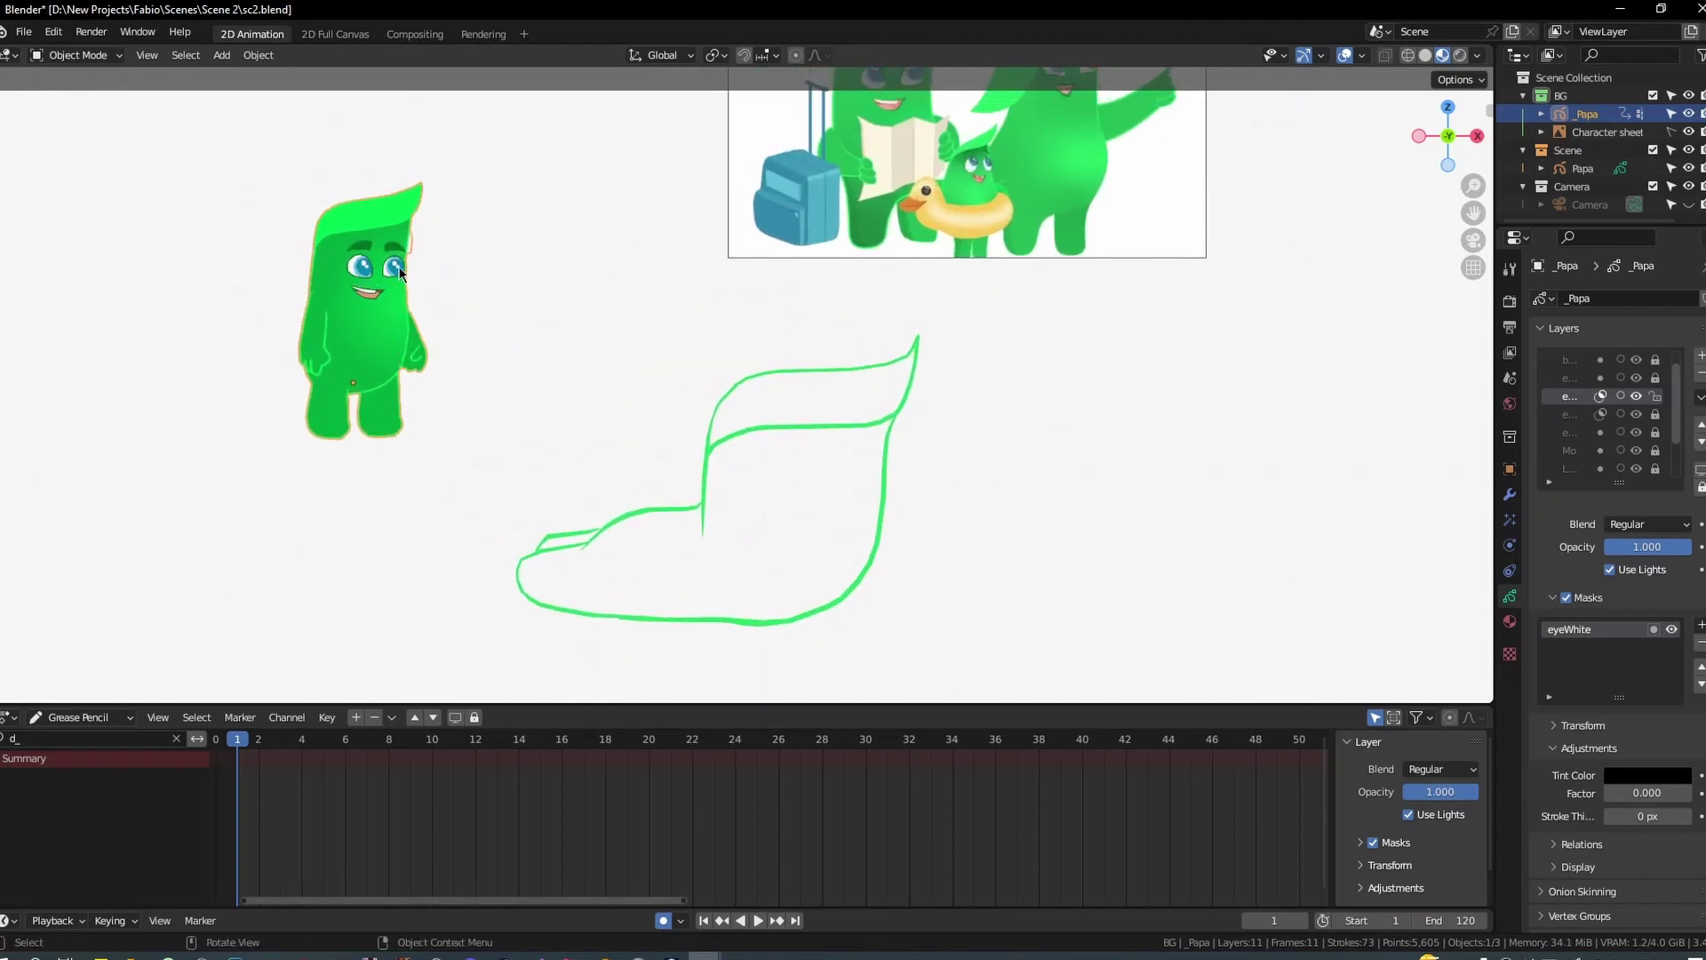
# Duplicate the Papa outline drawing to the right of the original and hide the original
pyautogui.click(702, 456)
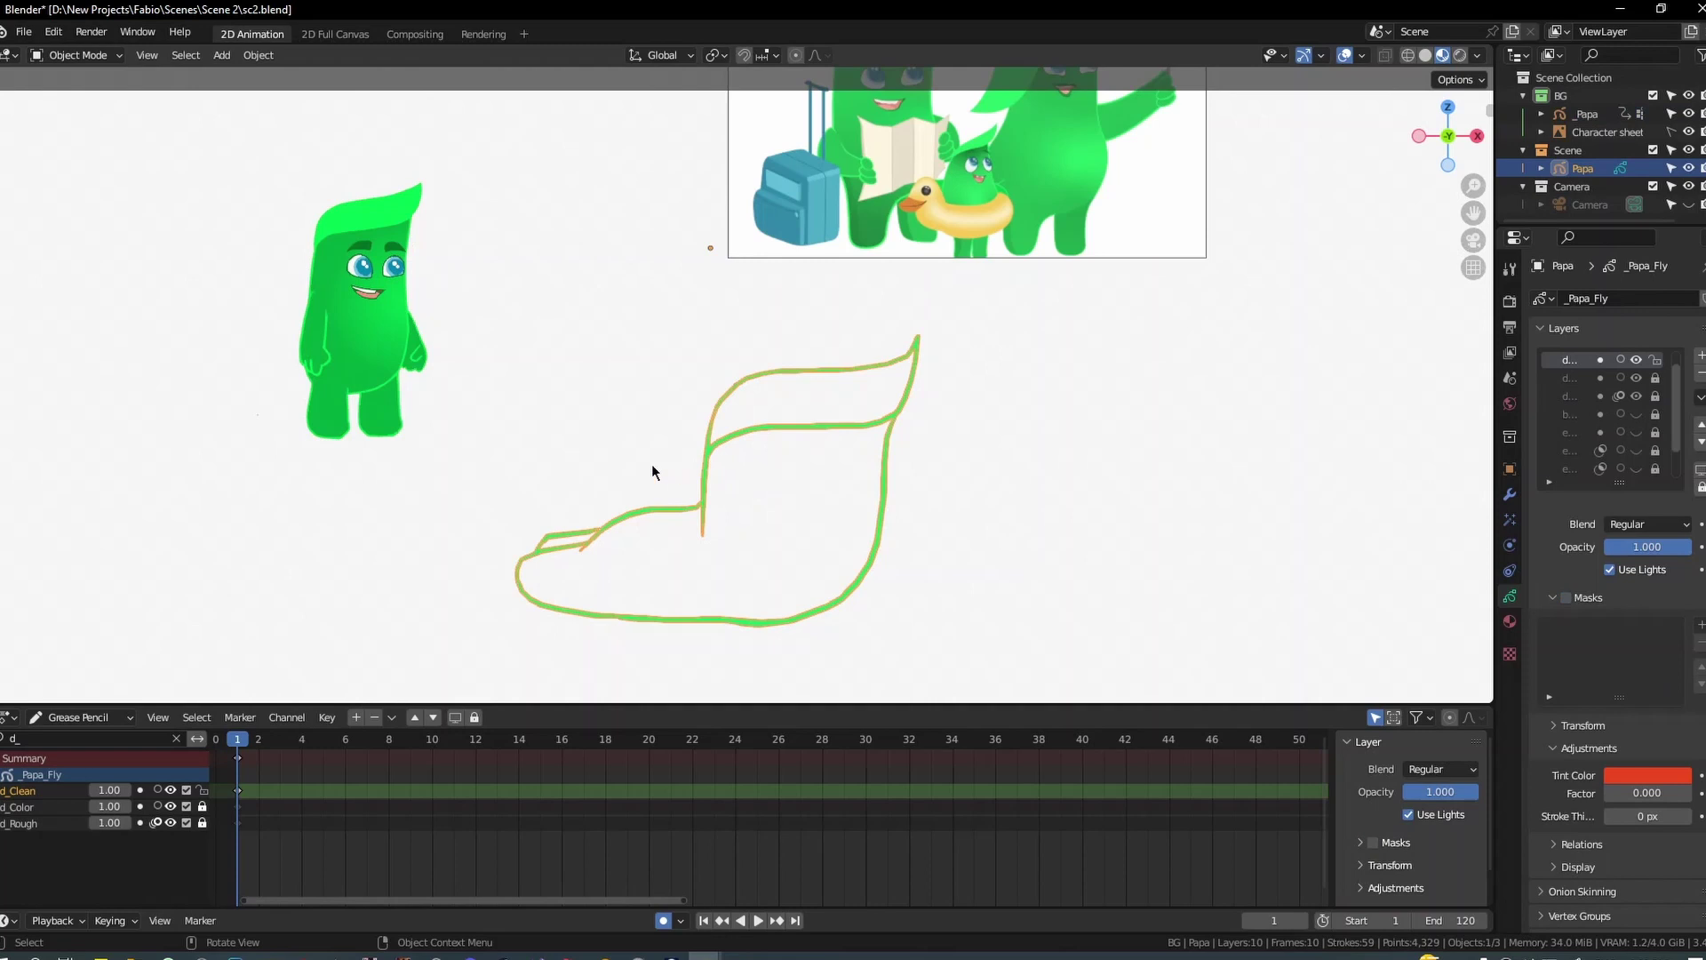
pyautogui.click(511, 404)
pyautogui.scroll(-2, 622, 453)
pyautogui.click(715, 473)
pyautogui.hotkey('shift', 'd')
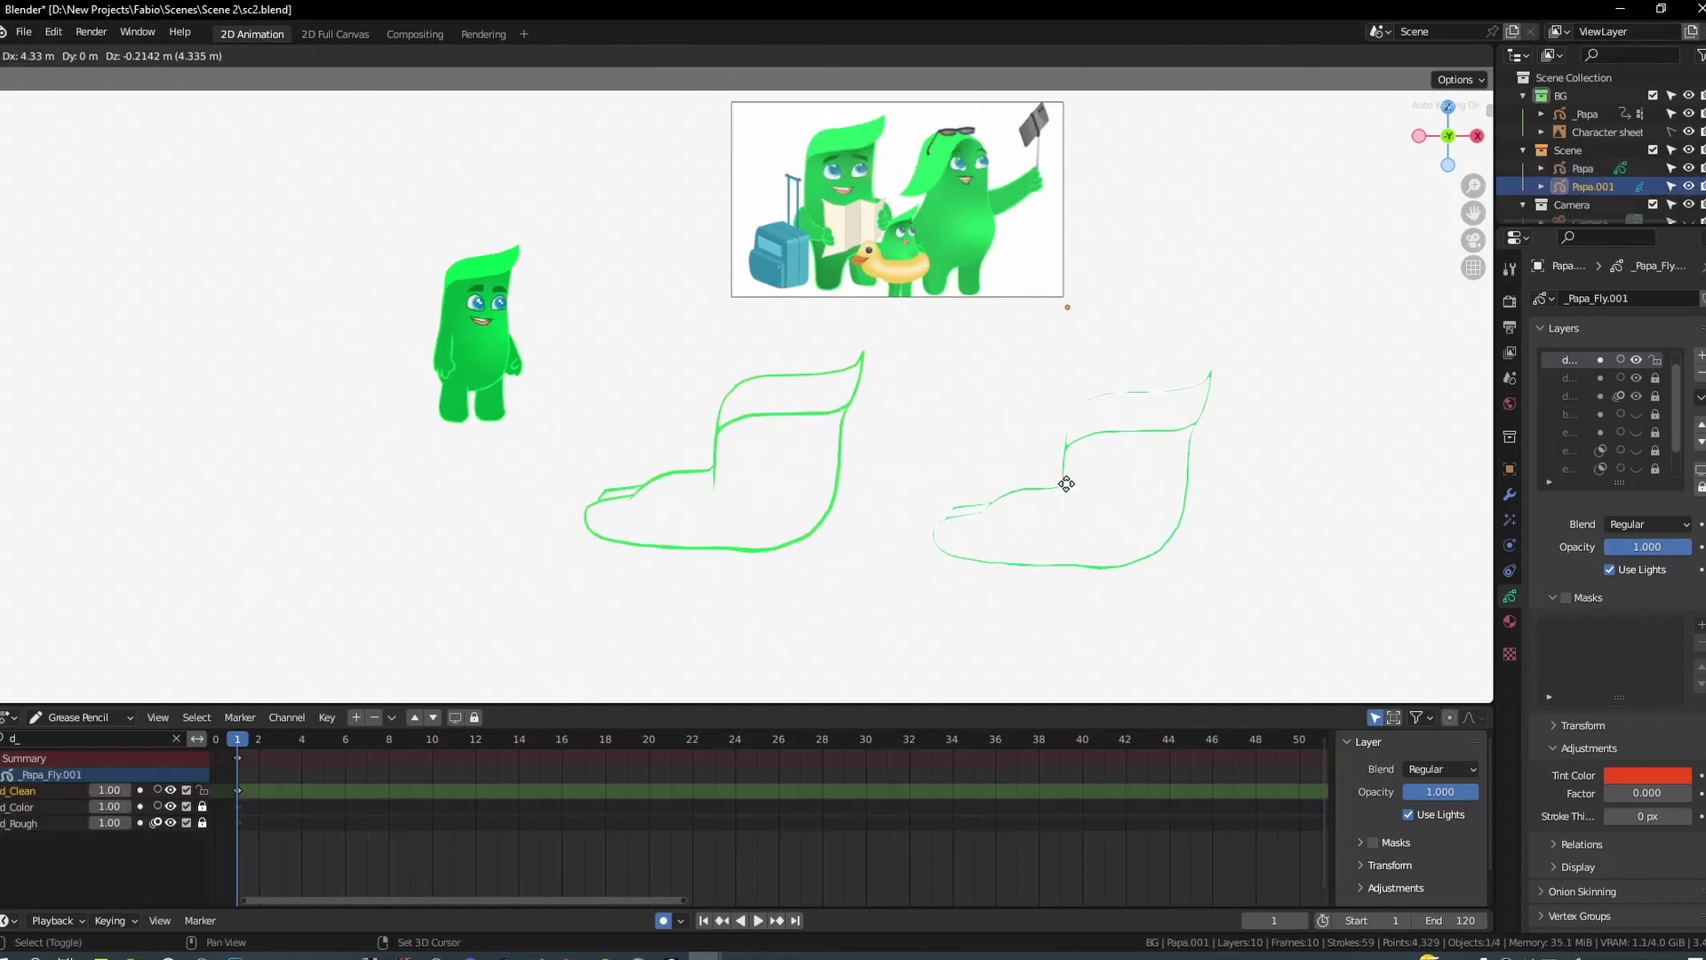
pyautogui.click(1063, 473)
pyautogui.click(826, 482)
pyautogui.press('Delete')
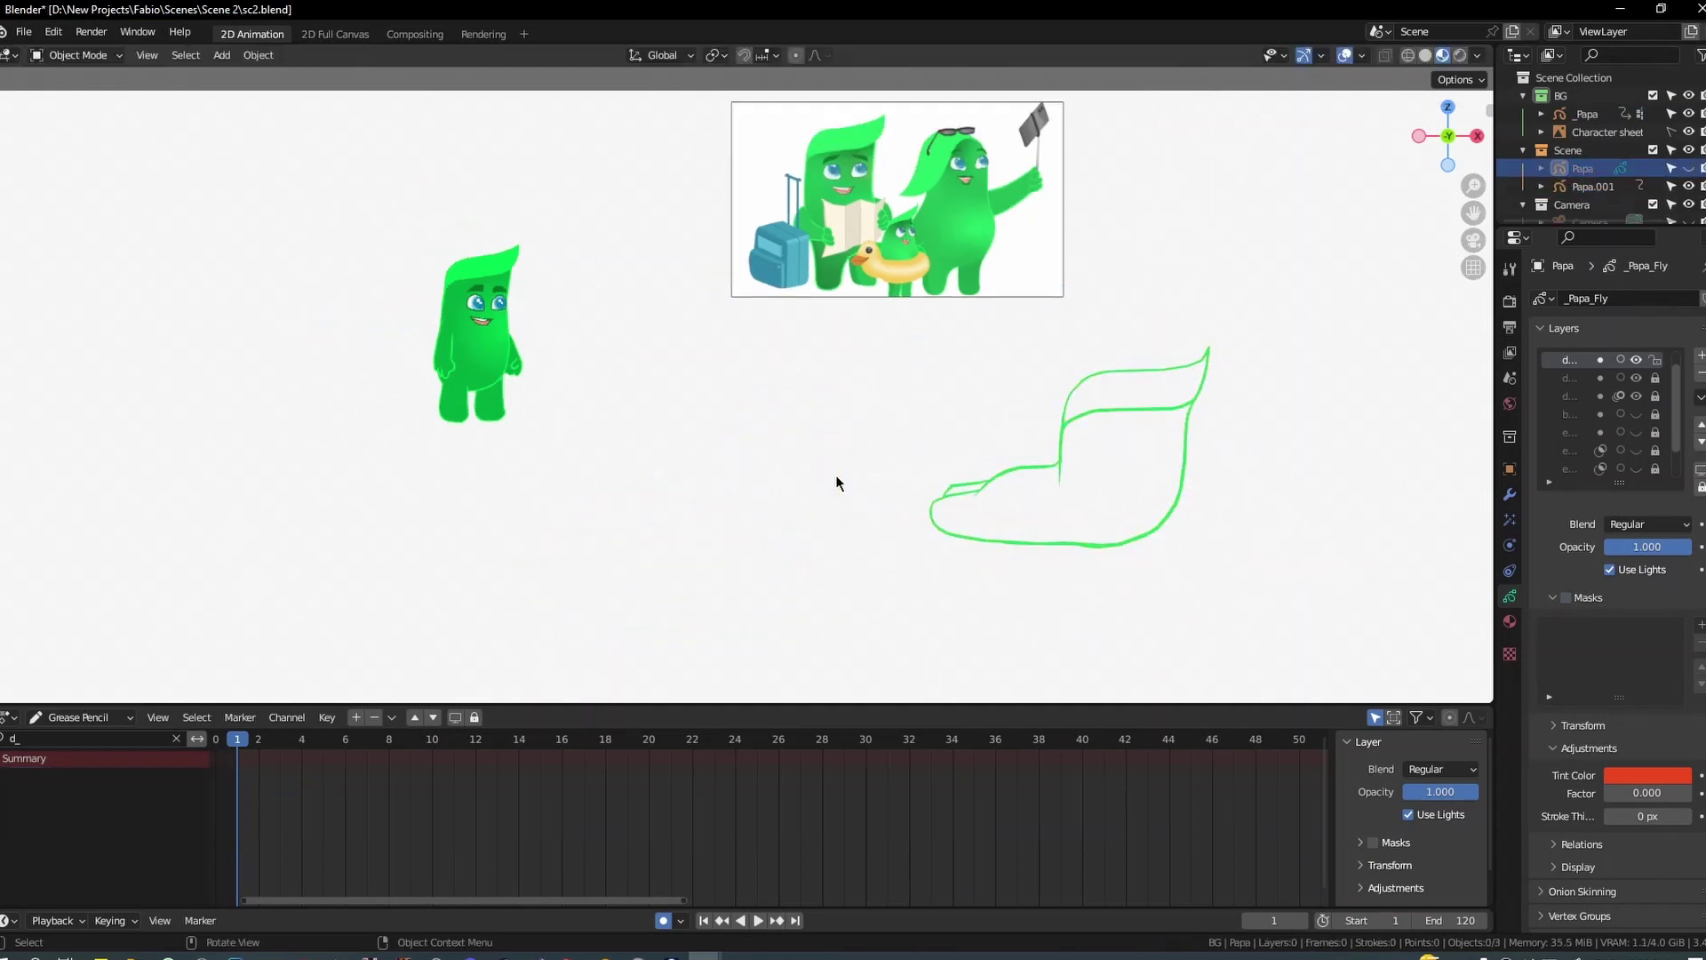
pyautogui.click(1061, 444)
pyautogui.click(604, 371)
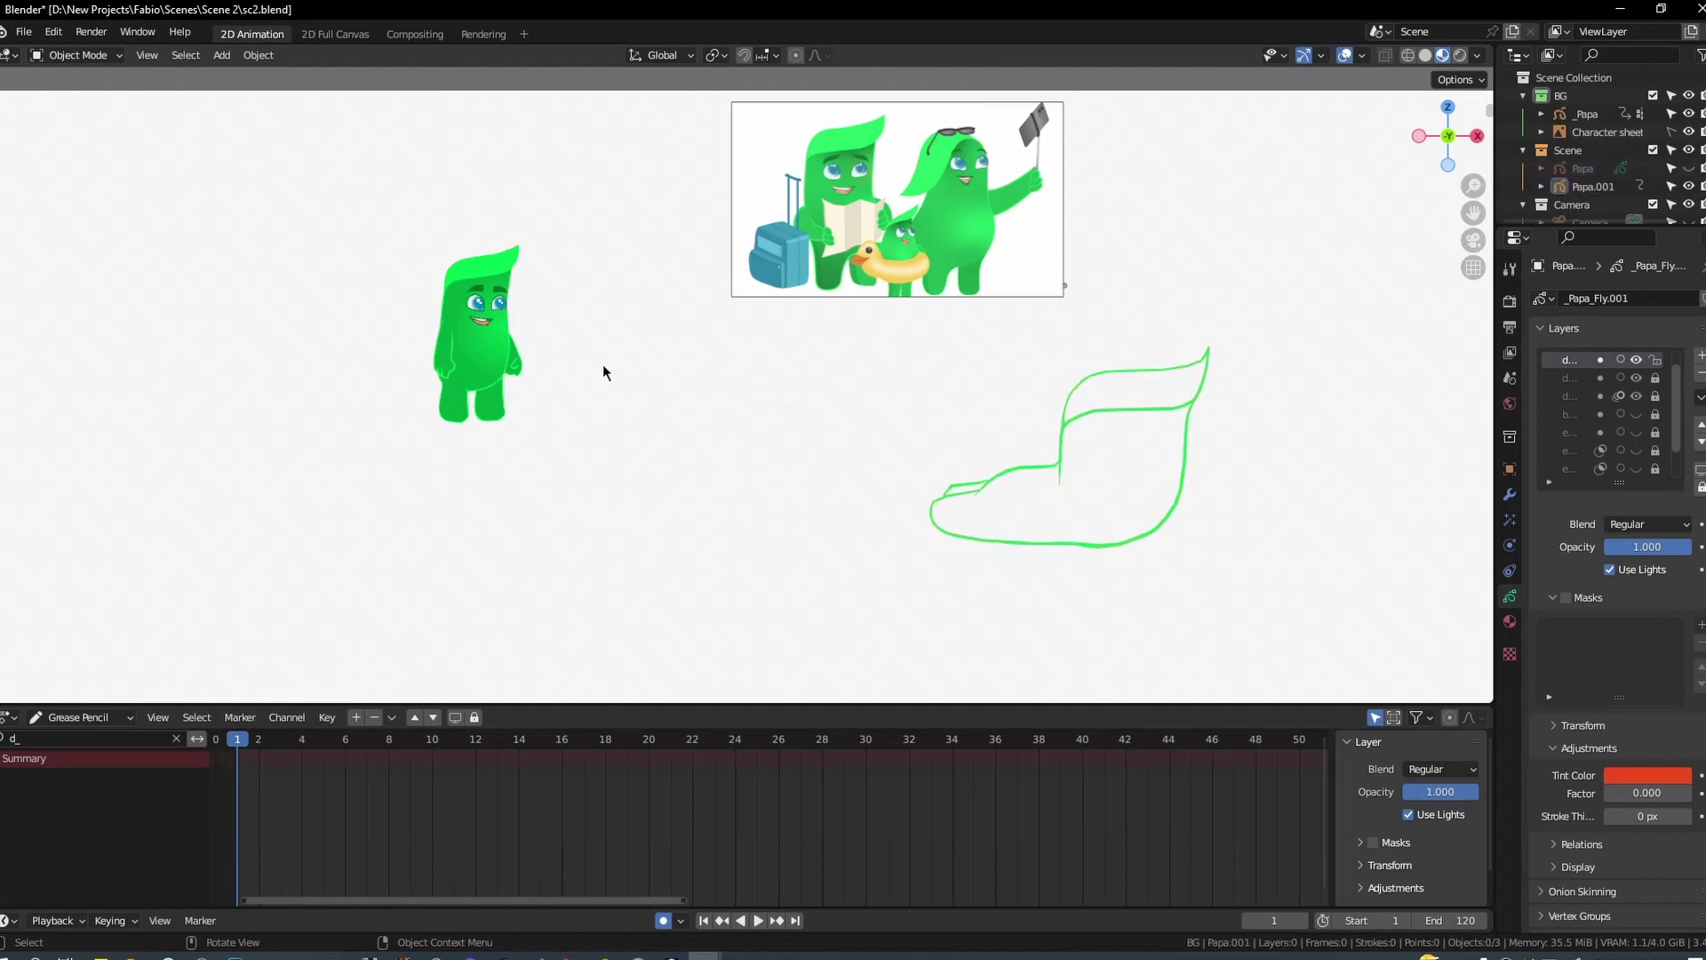
# Copy all layers of the appended _Papa character to the duplicated Papa.001 drawing
pyautogui.click(1060, 435)
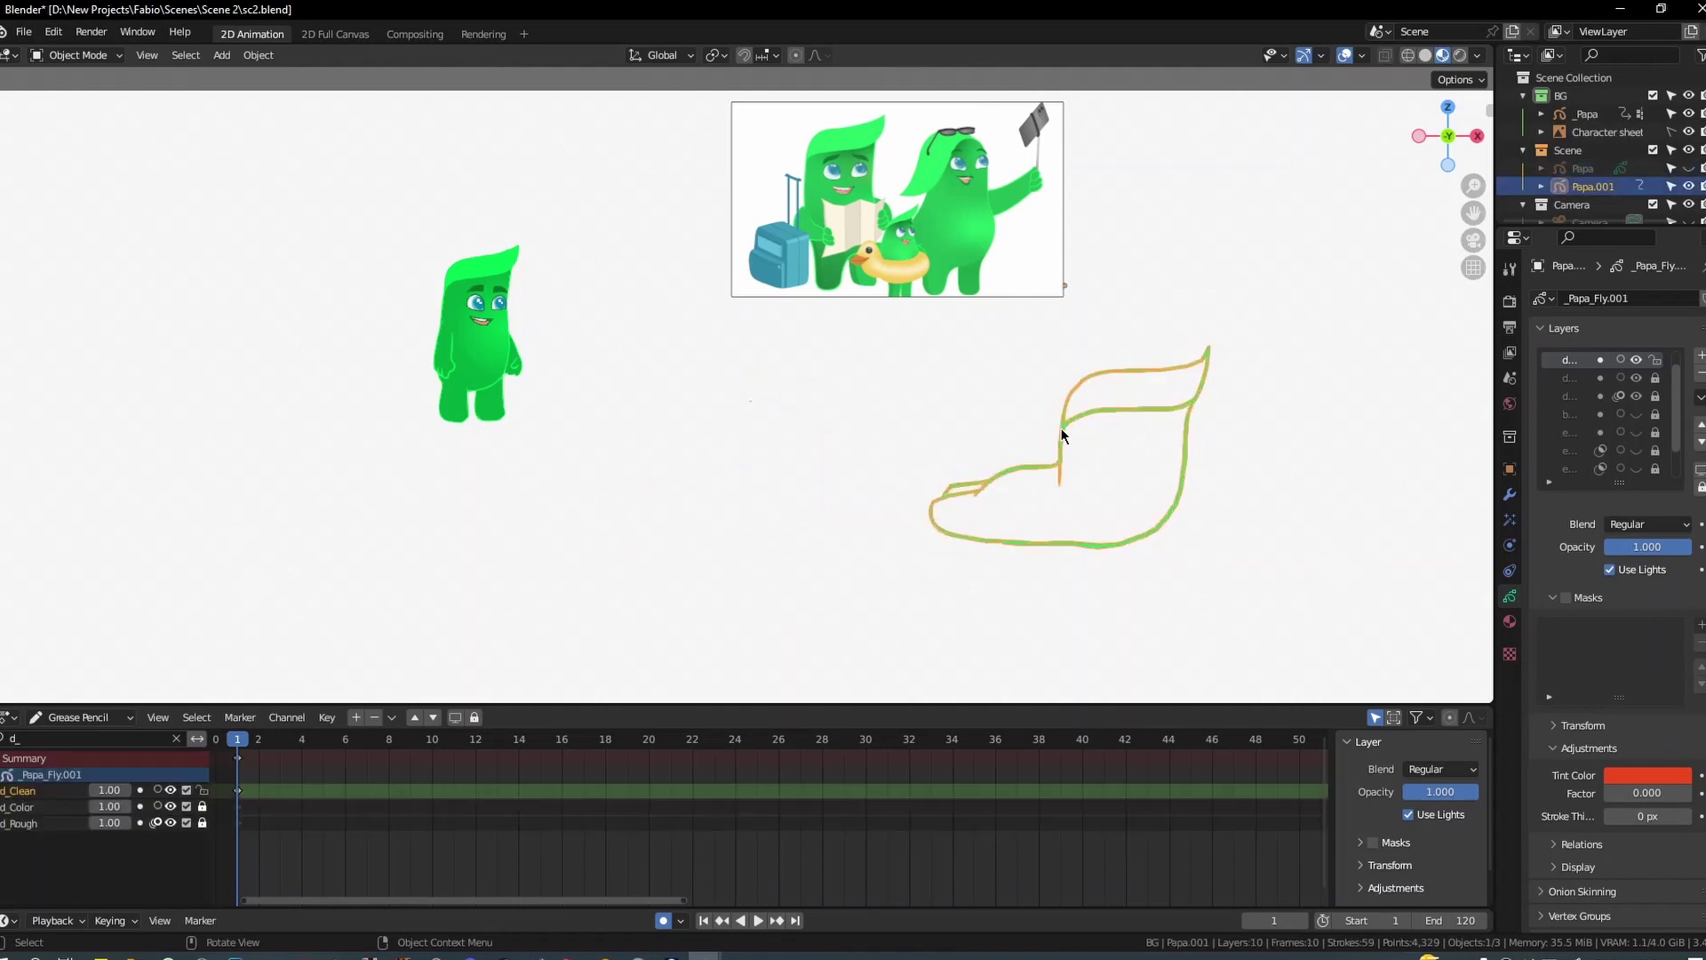
pyautogui.keyDown('shift'); pyautogui.click(502, 349); pyautogui.keyUp('shift')
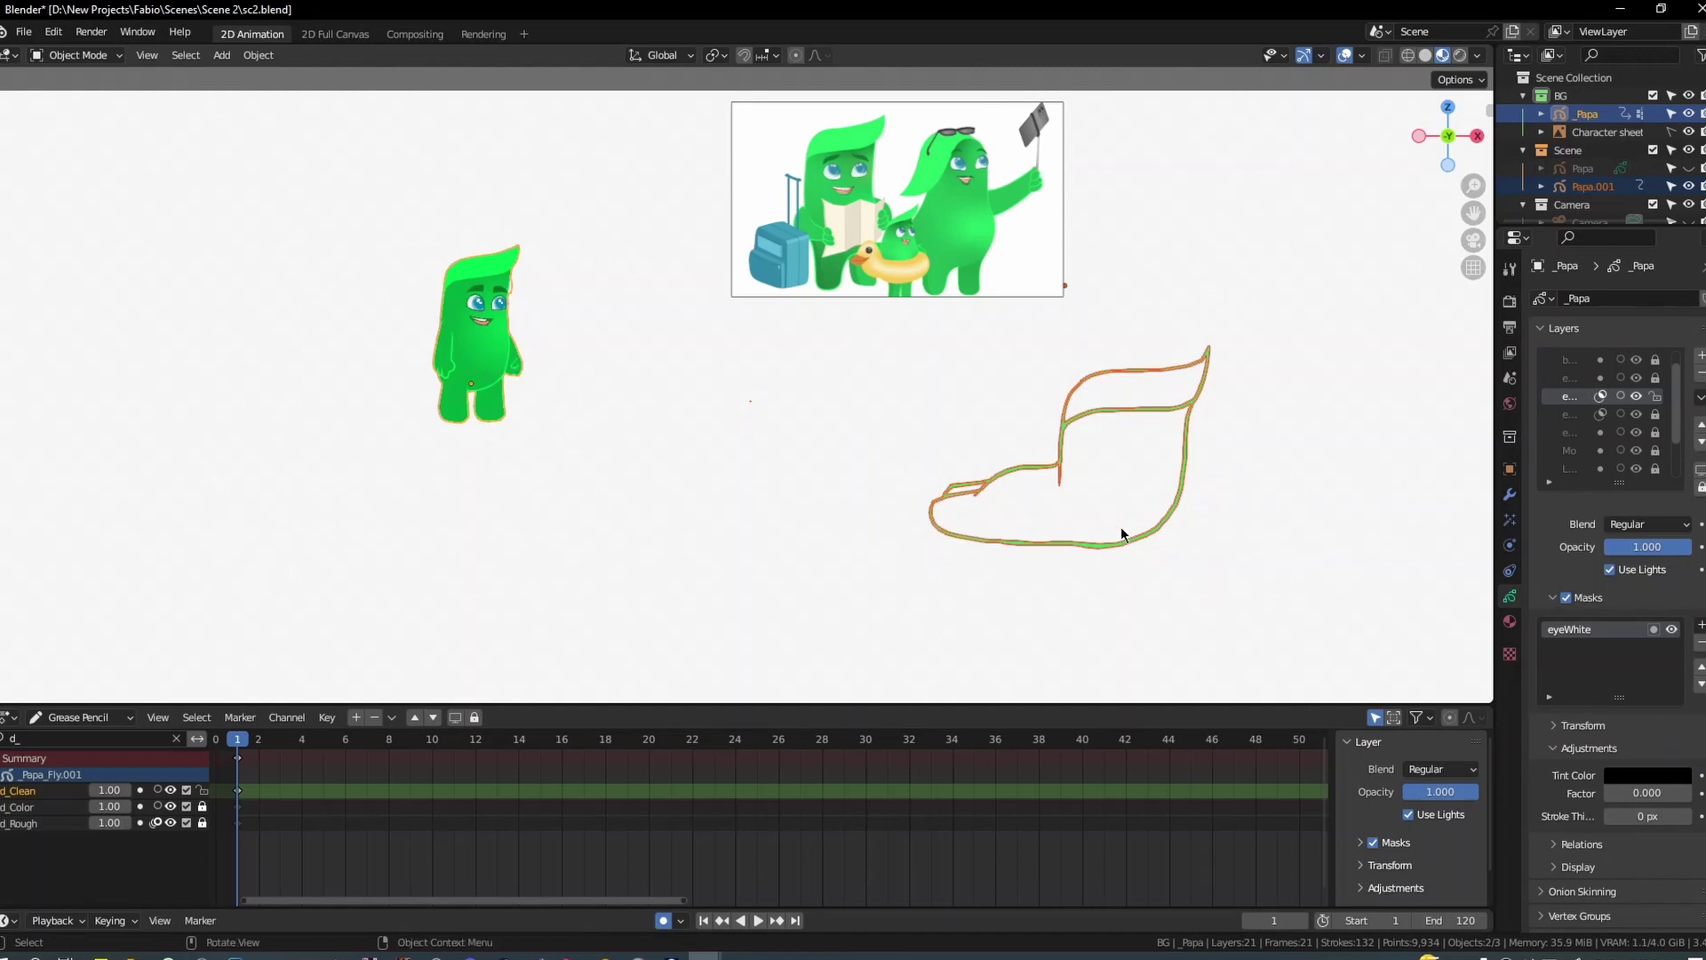
pyautogui.click(392, 717)
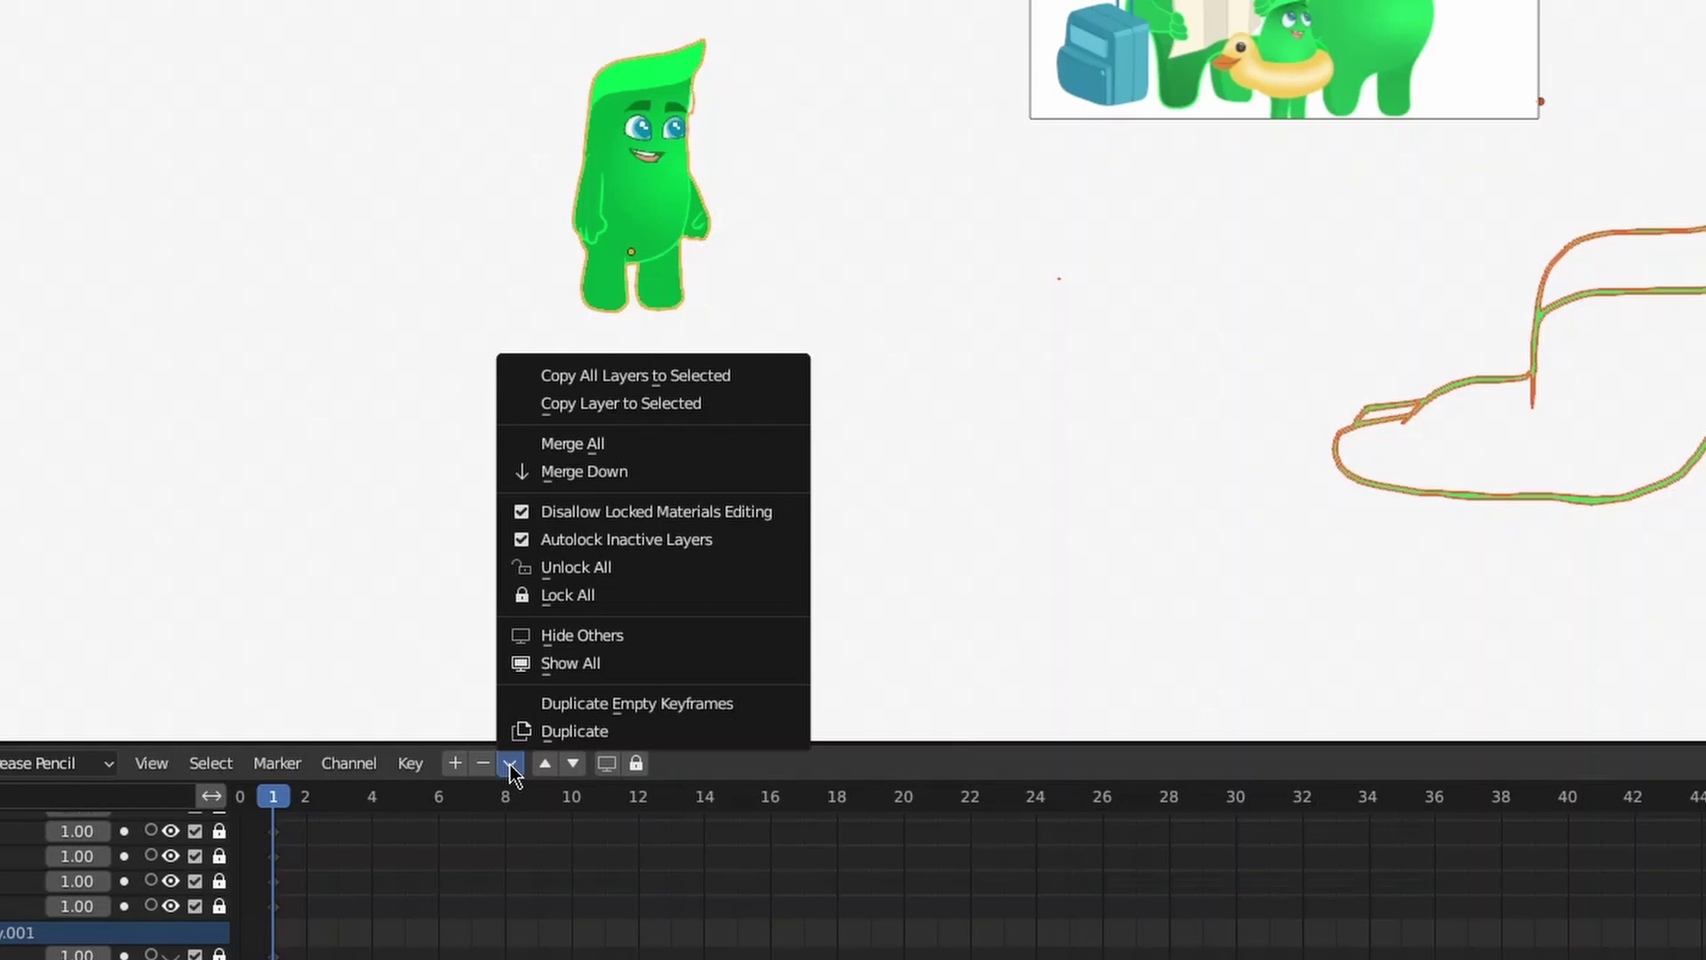
pyautogui.click(650, 377)
pyautogui.click(1507, 135)
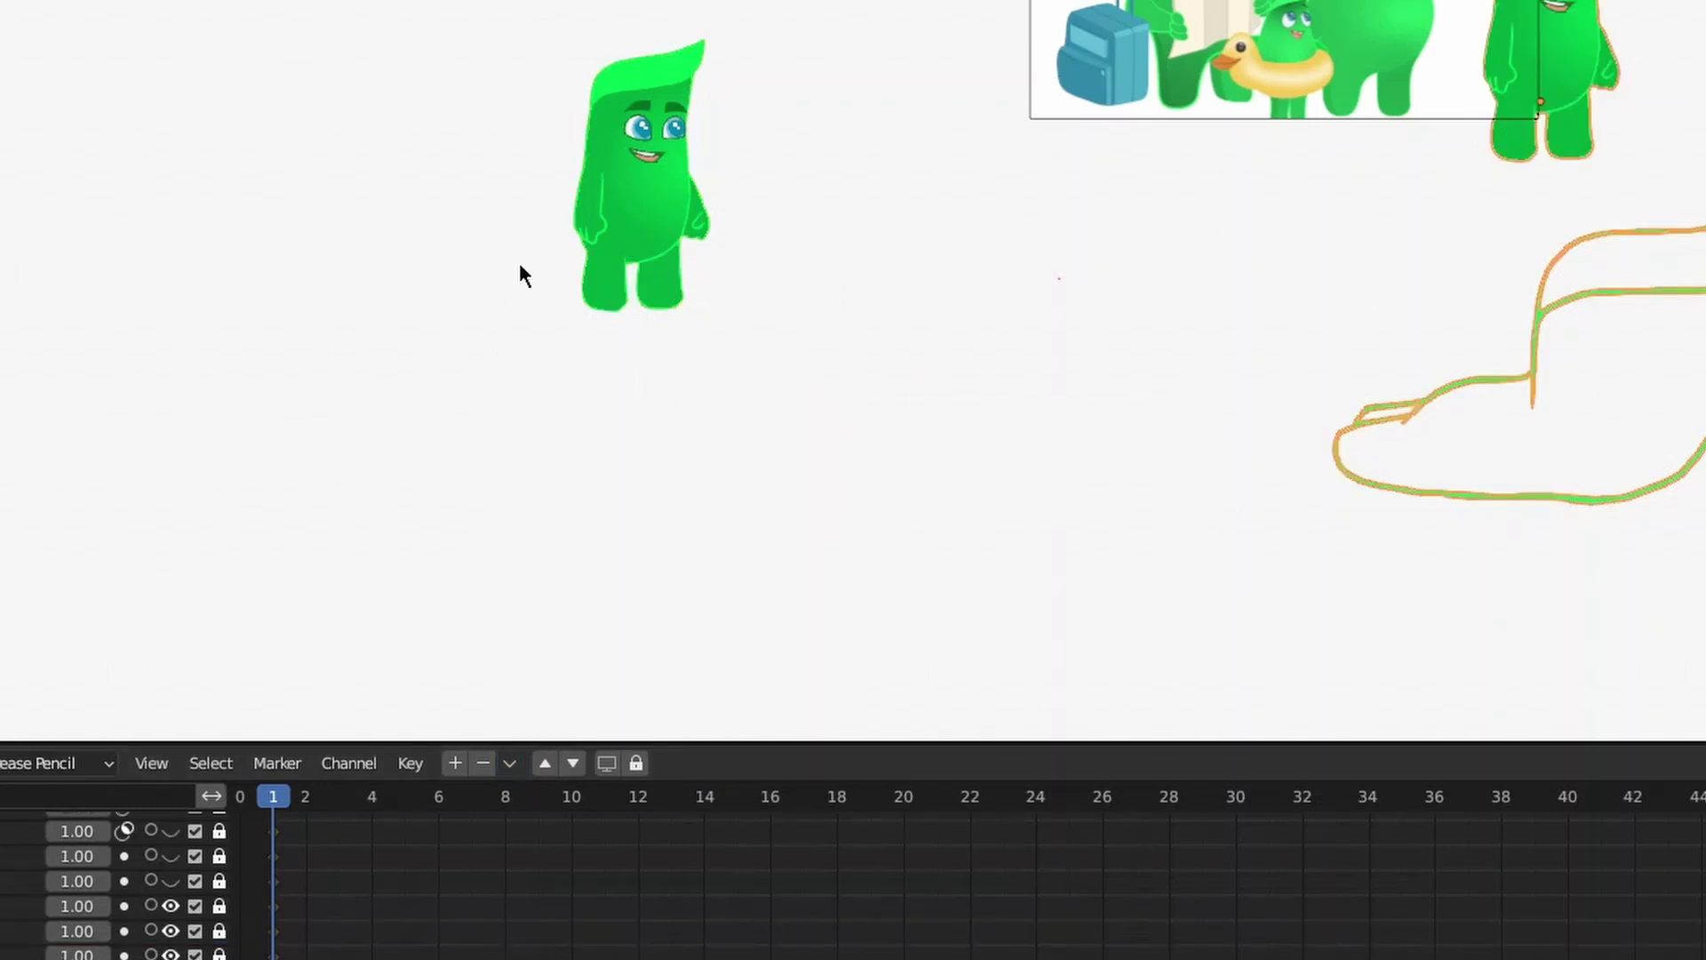
# Delete the appended _Papa character and move the combined Papa.001 drawing left of the character sheet
pyautogui.click(647, 230)
pyautogui.press('Delete')
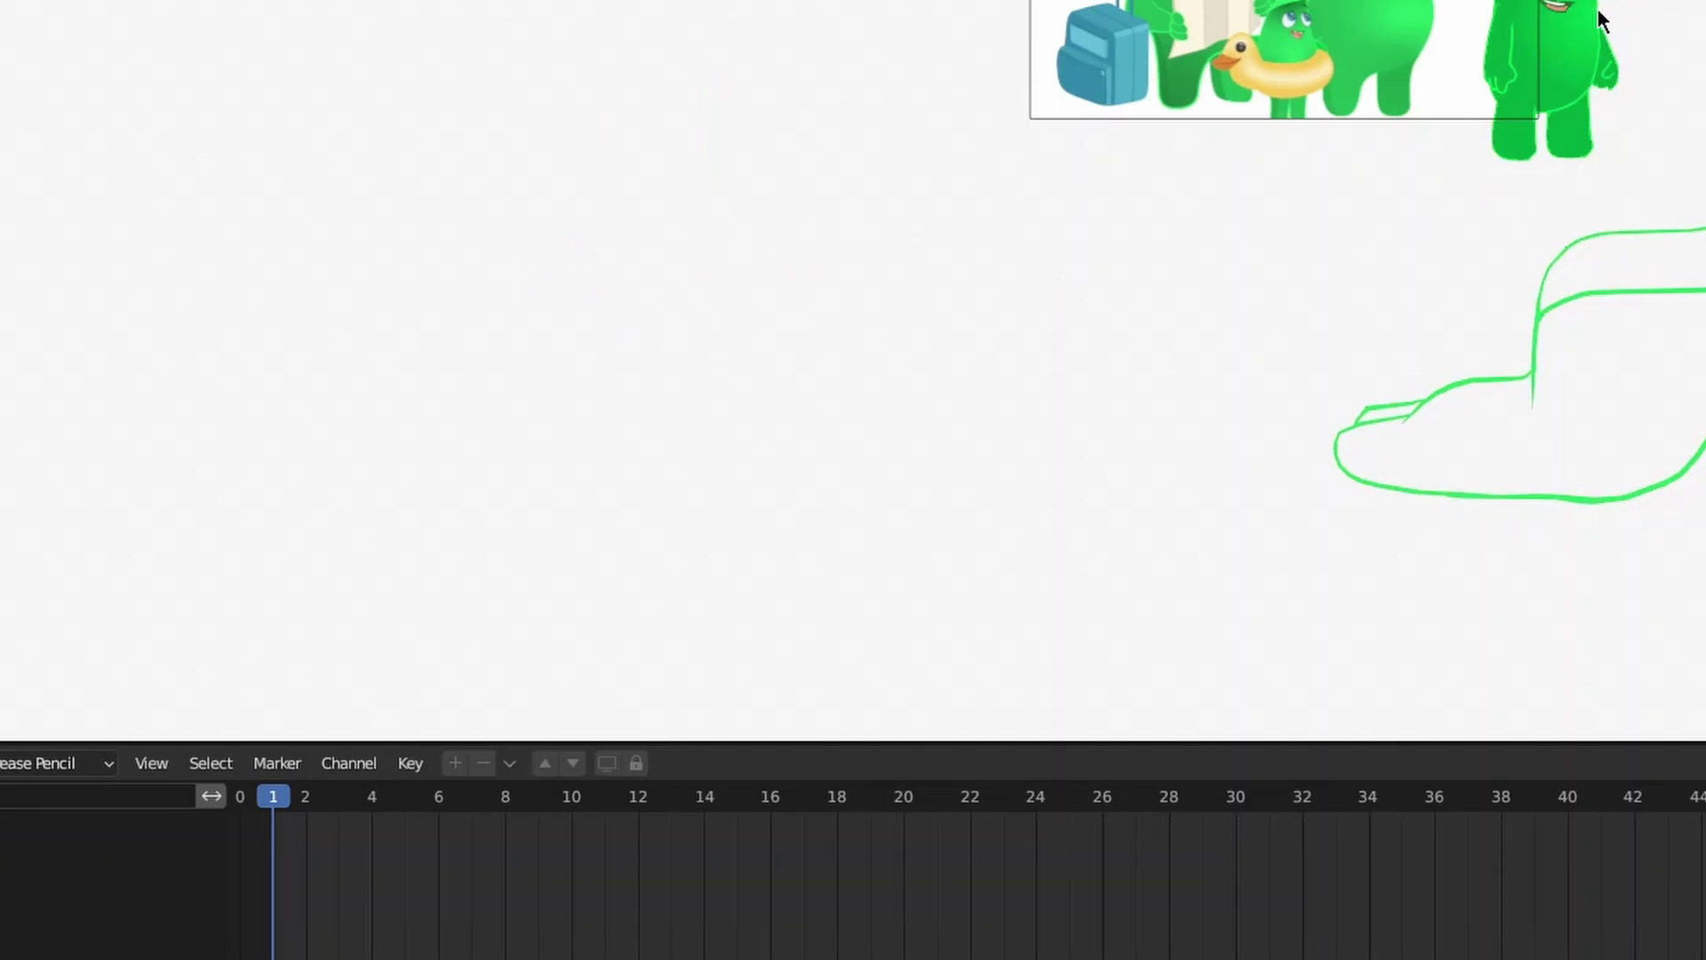
pyautogui.click(1596, 124)
pyautogui.press('g')
pyautogui.click(917, 348)
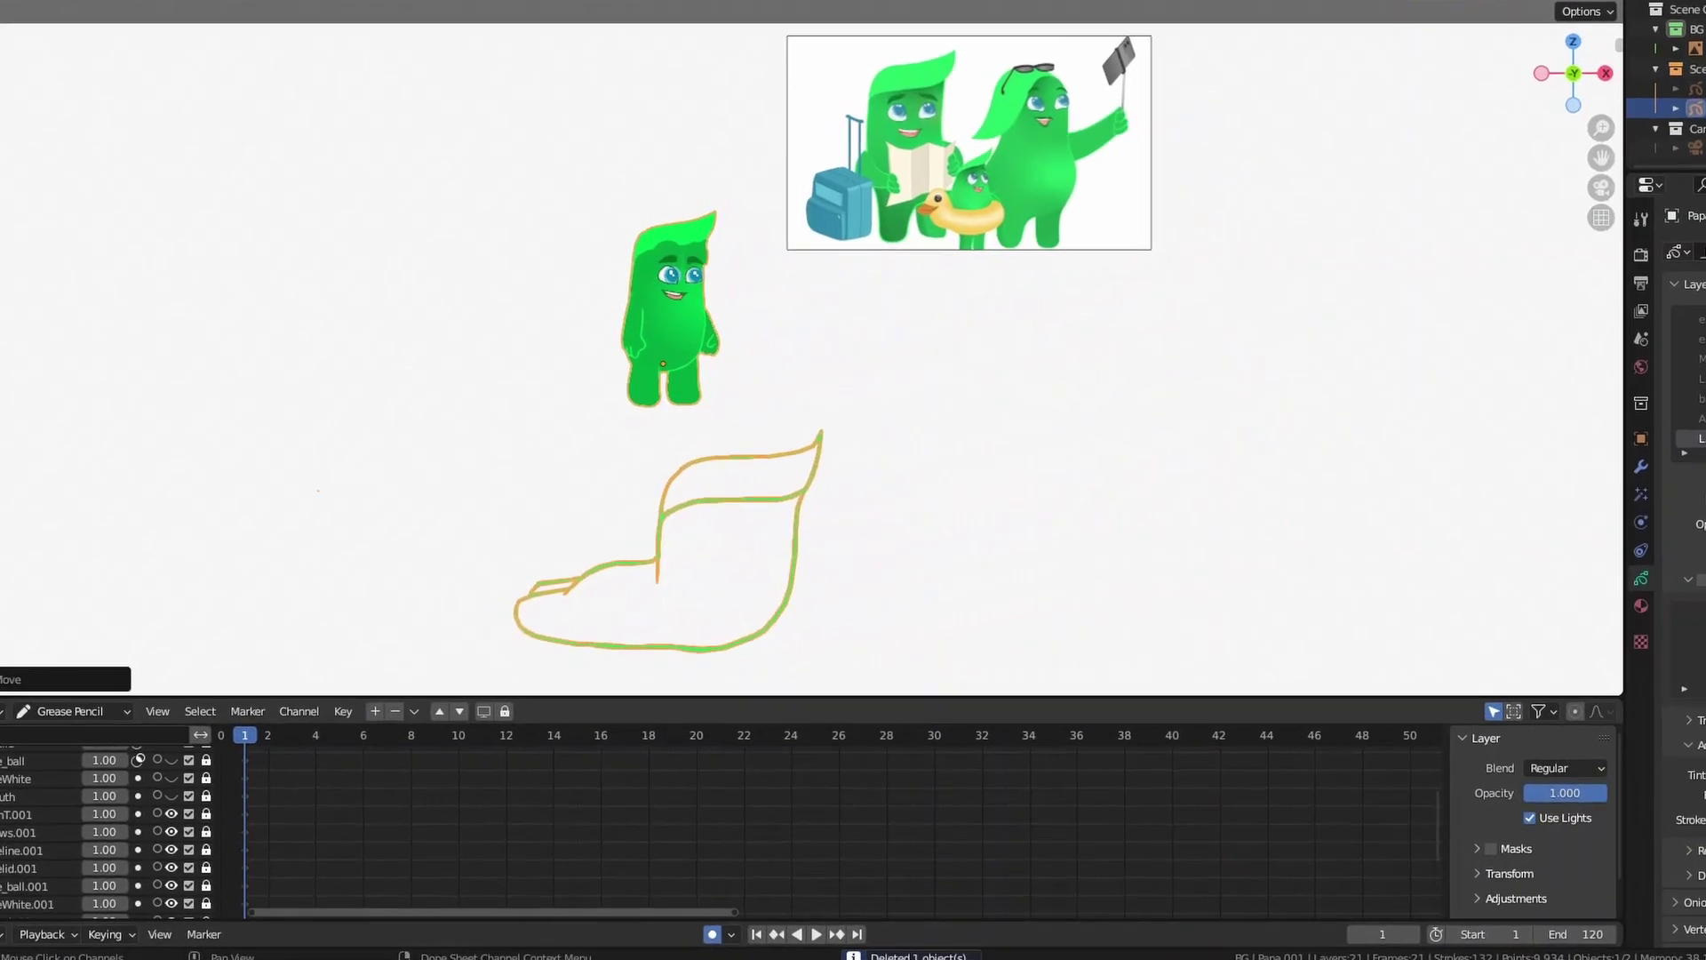
# Look through the layer list of the Papa.001 drawing, comparing its original layers with the copied .001, body, arm and leg layers
pyautogui.scroll(-4, 49, 841)
pyautogui.scroll(8, 34, 849)
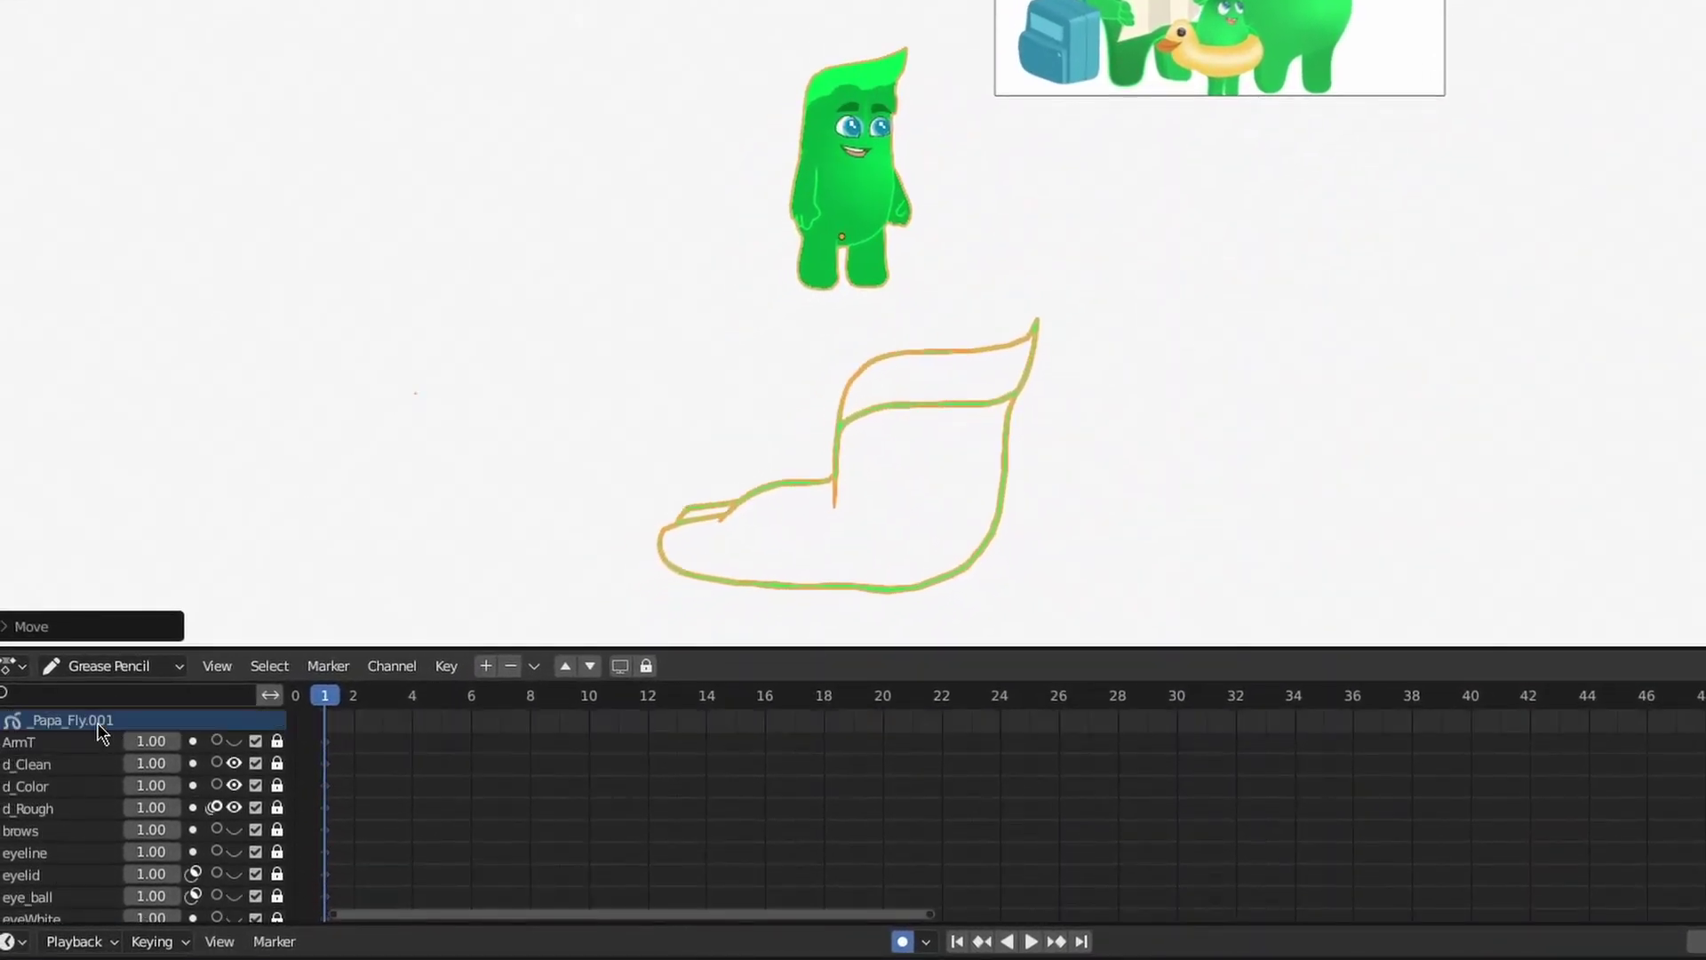
pyautogui.scroll(-5, 74, 824)
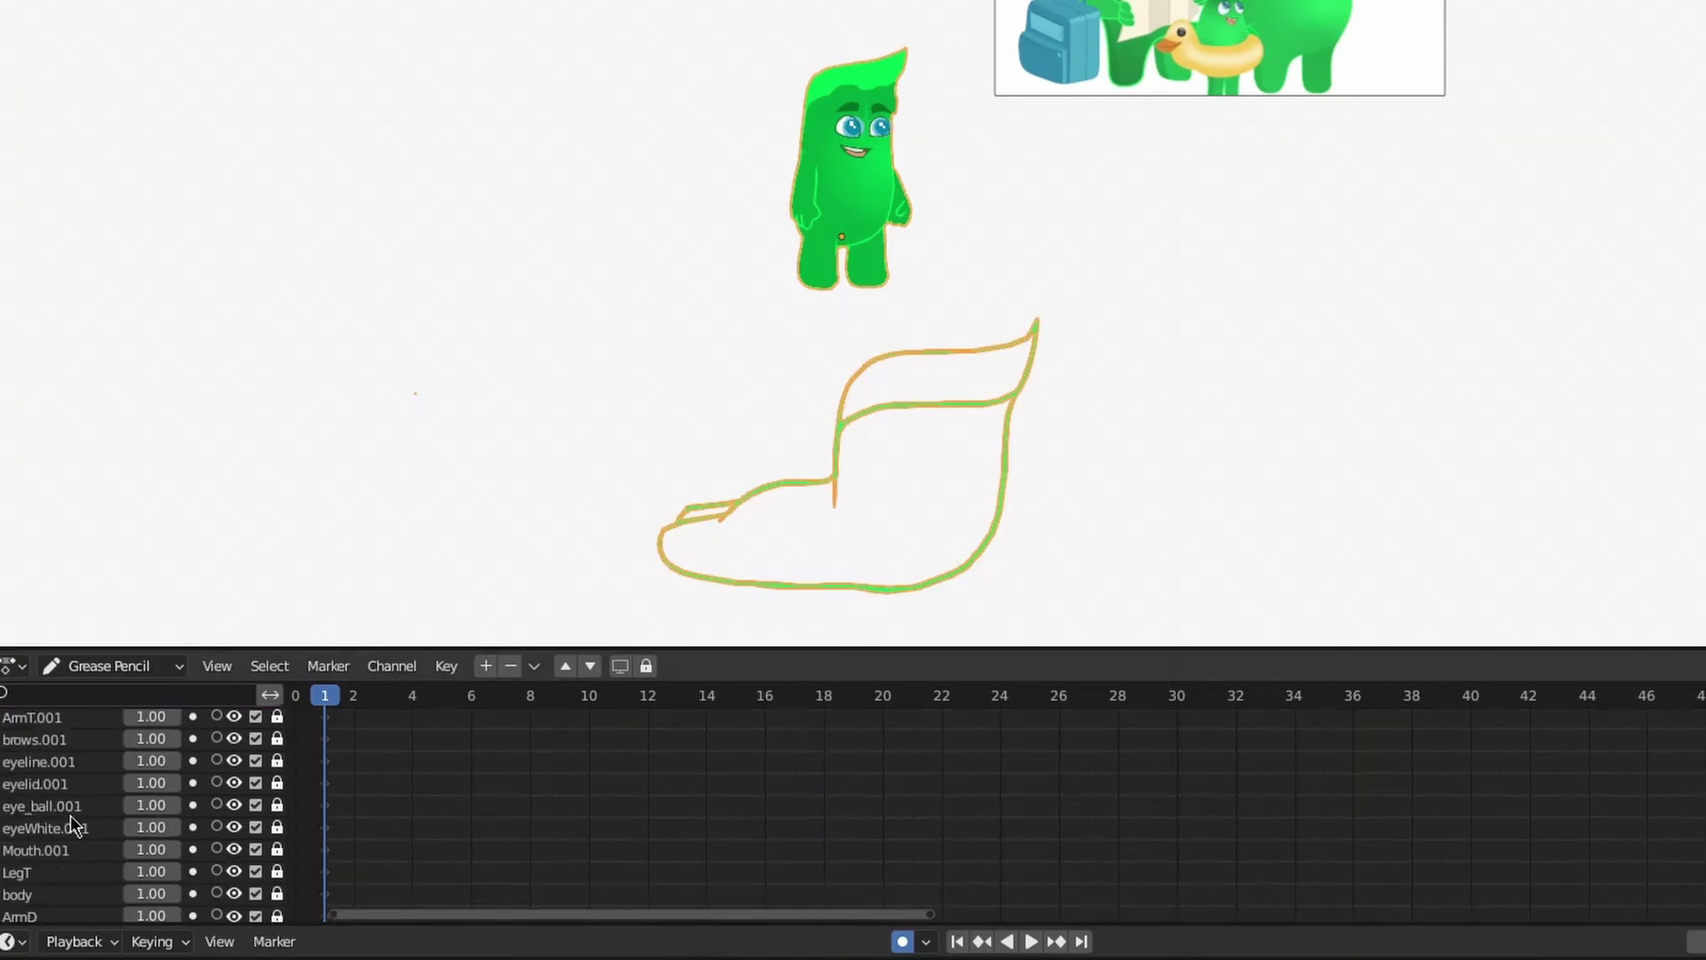
pyautogui.scroll(2, 70, 794)
pyautogui.click(71, 805)
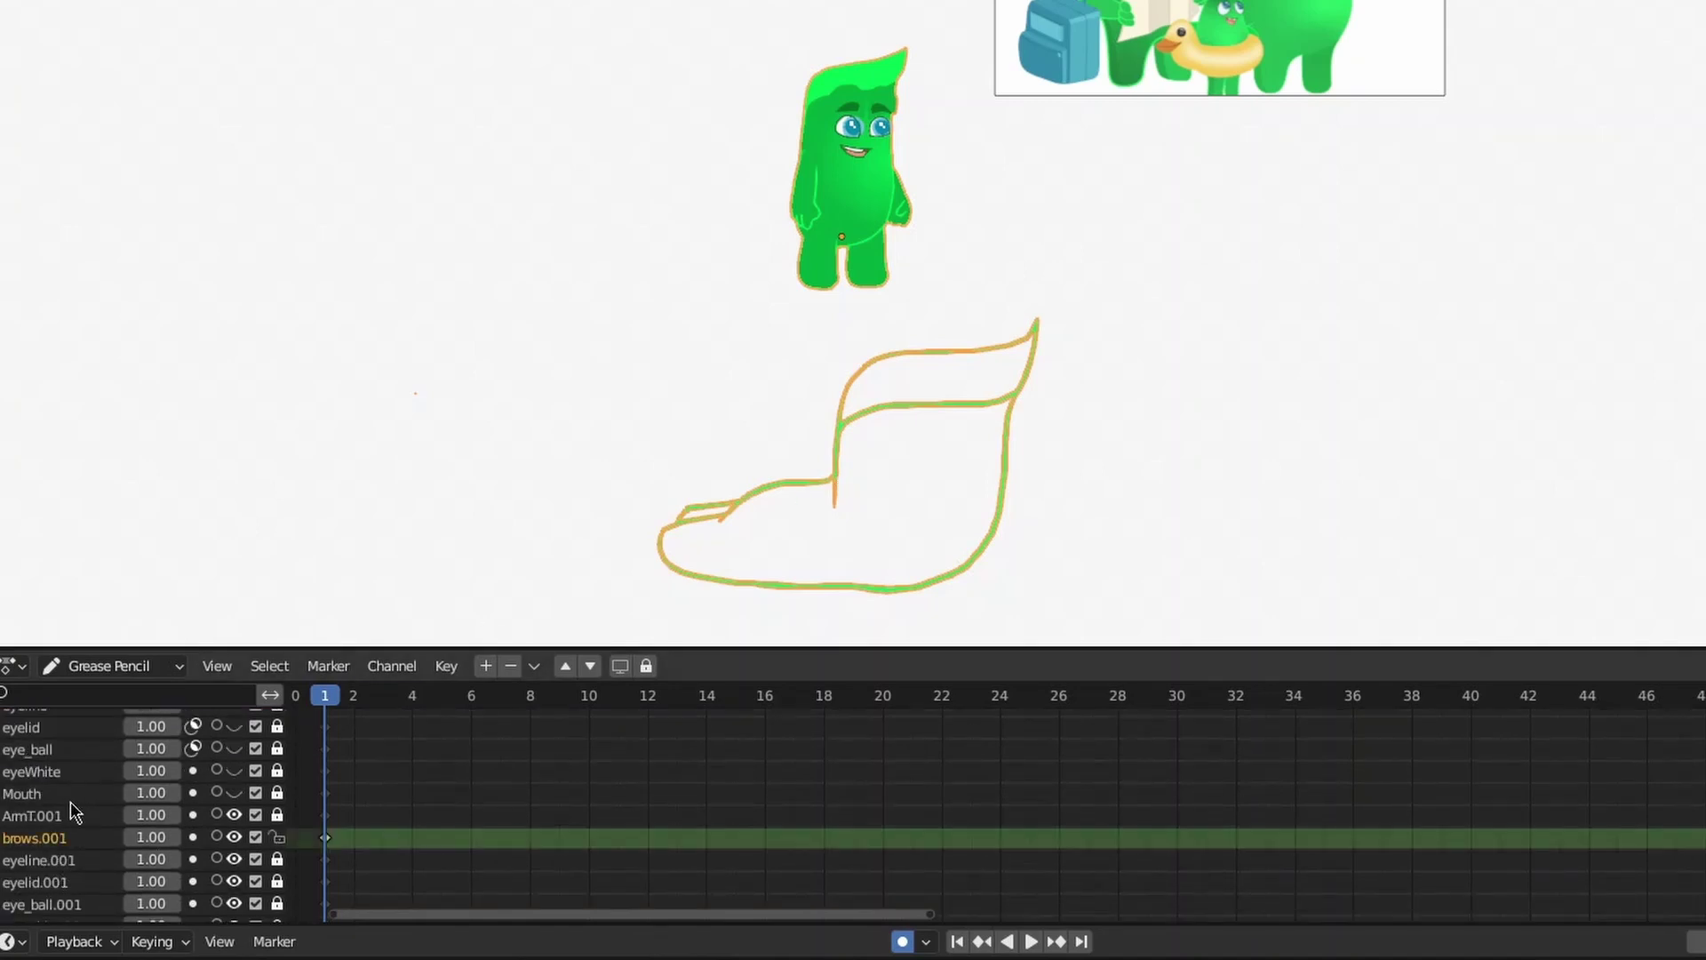
pyautogui.click(36, 815)
pyautogui.scroll(-5, 67, 866)
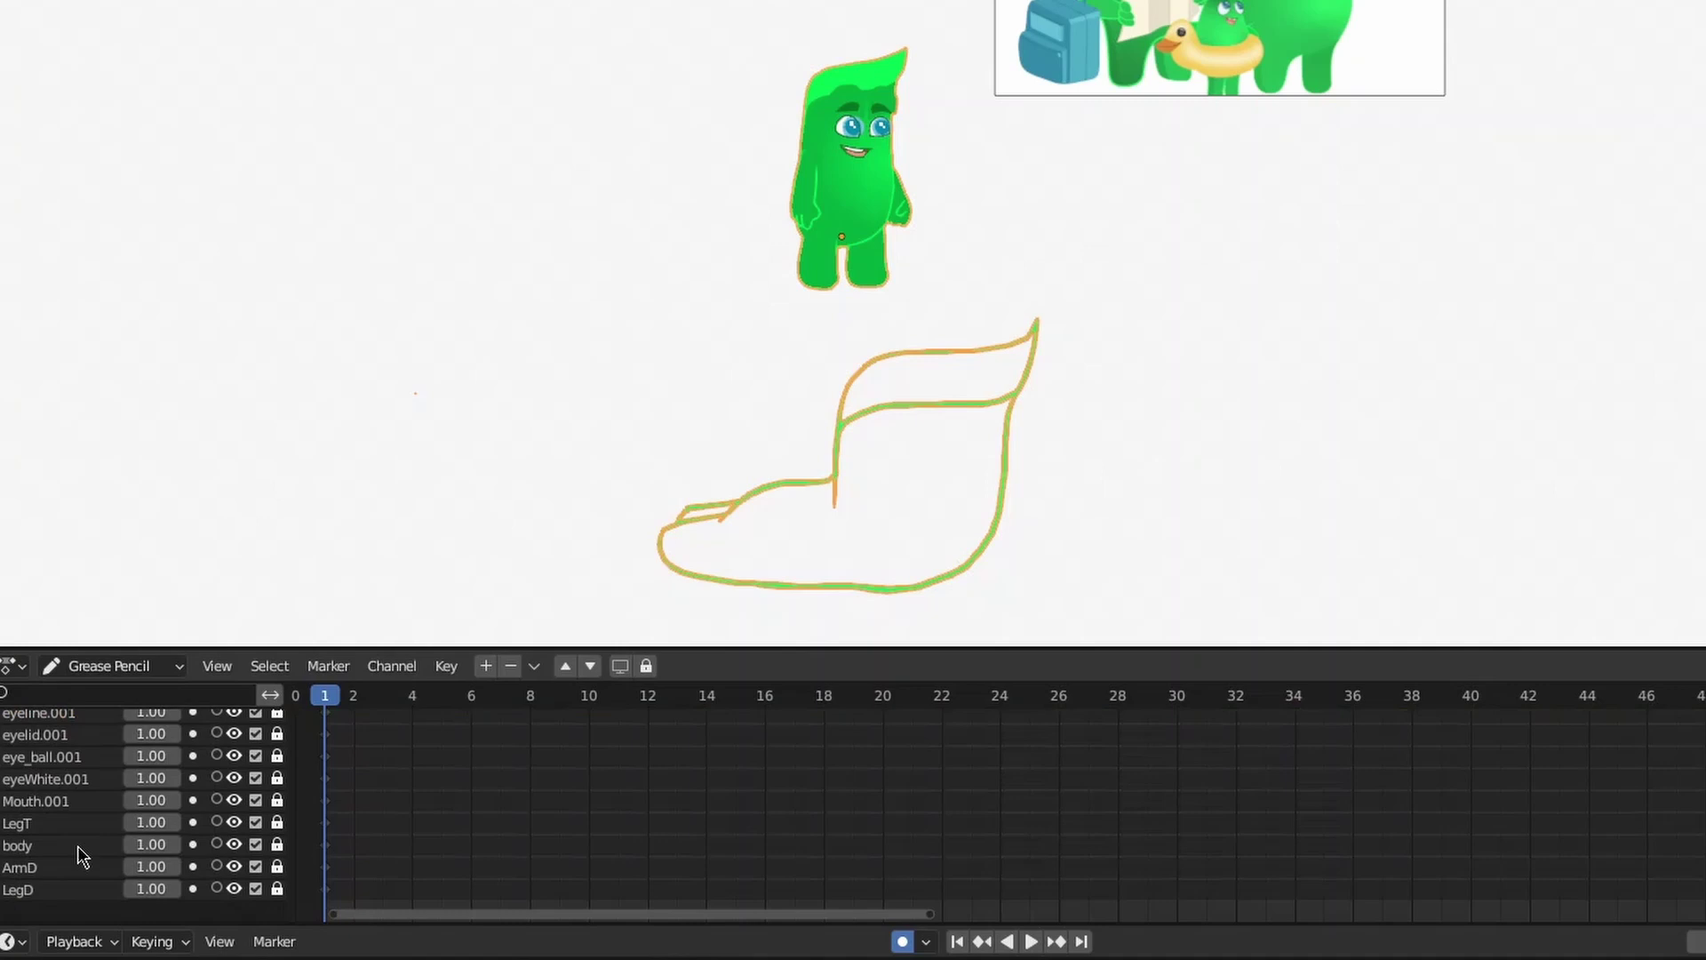
pyautogui.scroll(4, 66, 817)
pyautogui.scroll(2, 74, 786)
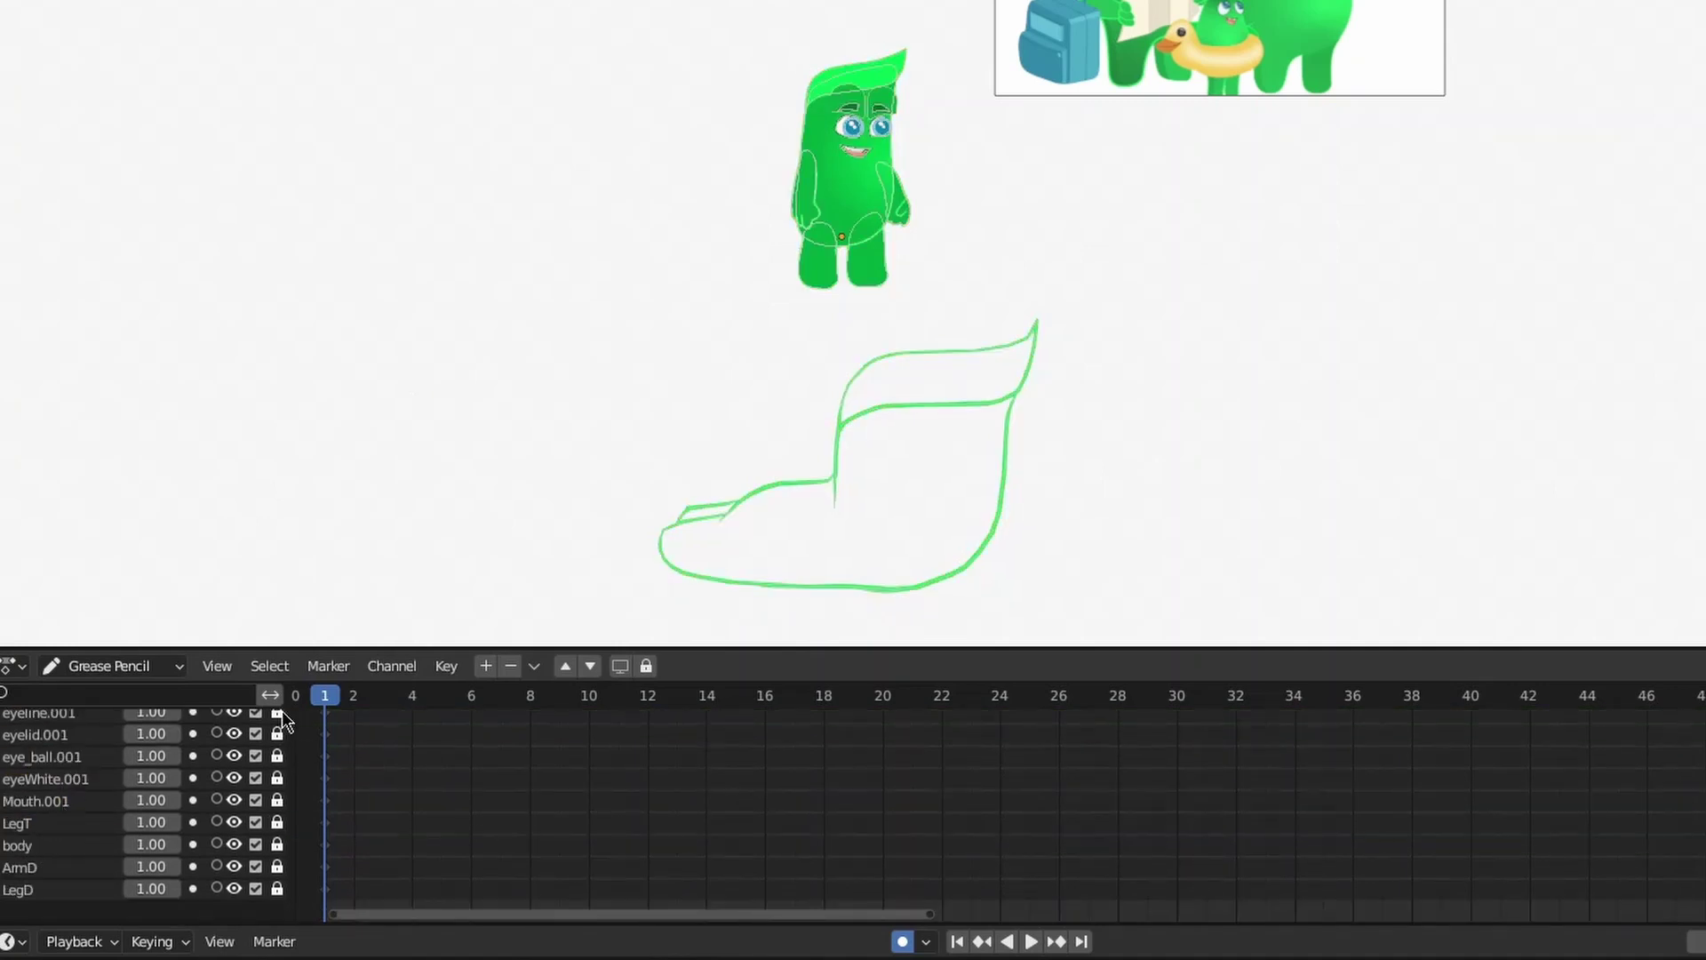
pyautogui.scroll(2, 894, 236)
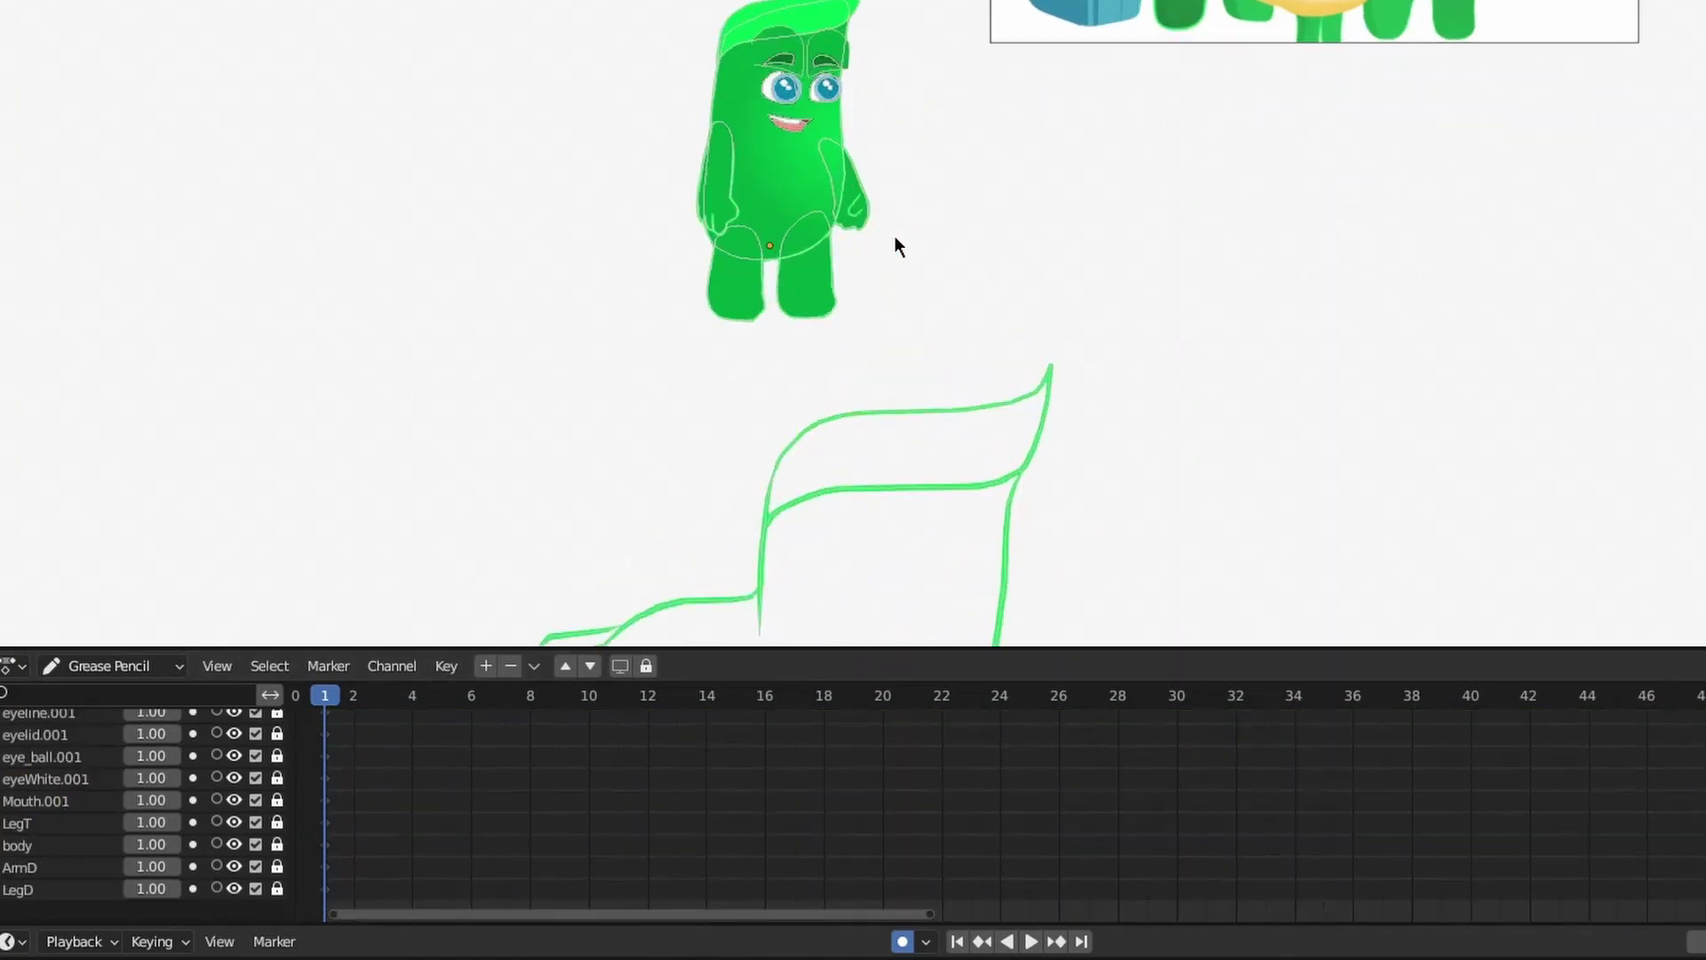
pyautogui.scroll(1, 827, 266)
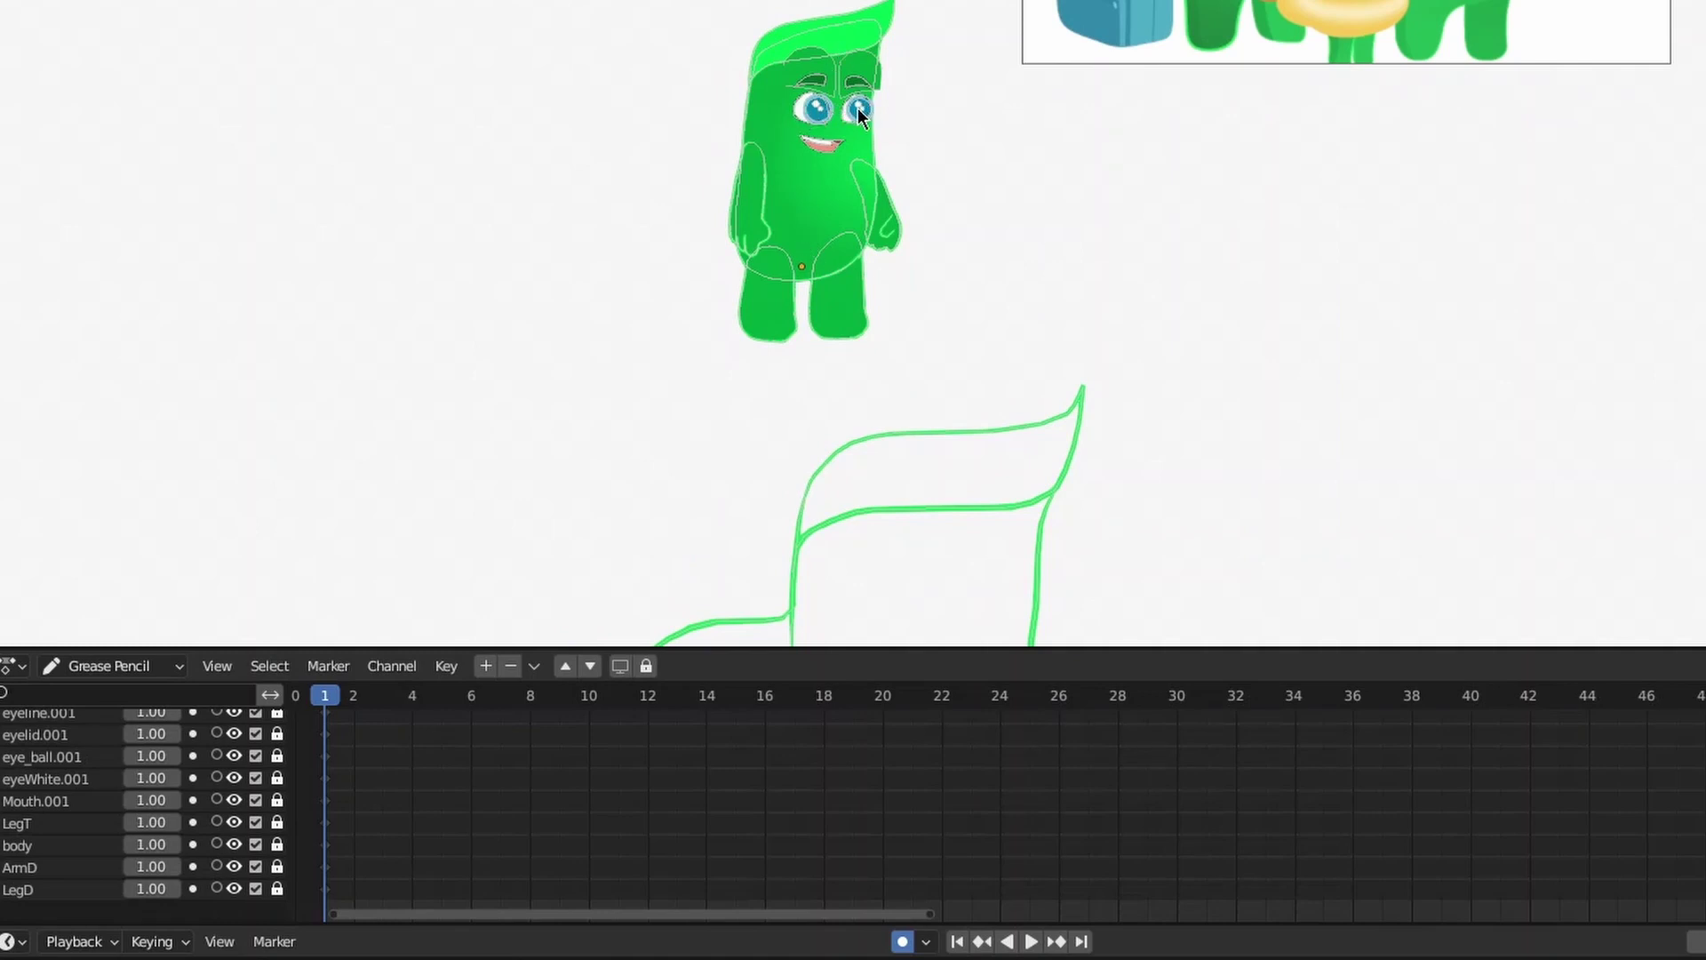
pyautogui.scroll(-1, 860, 107)
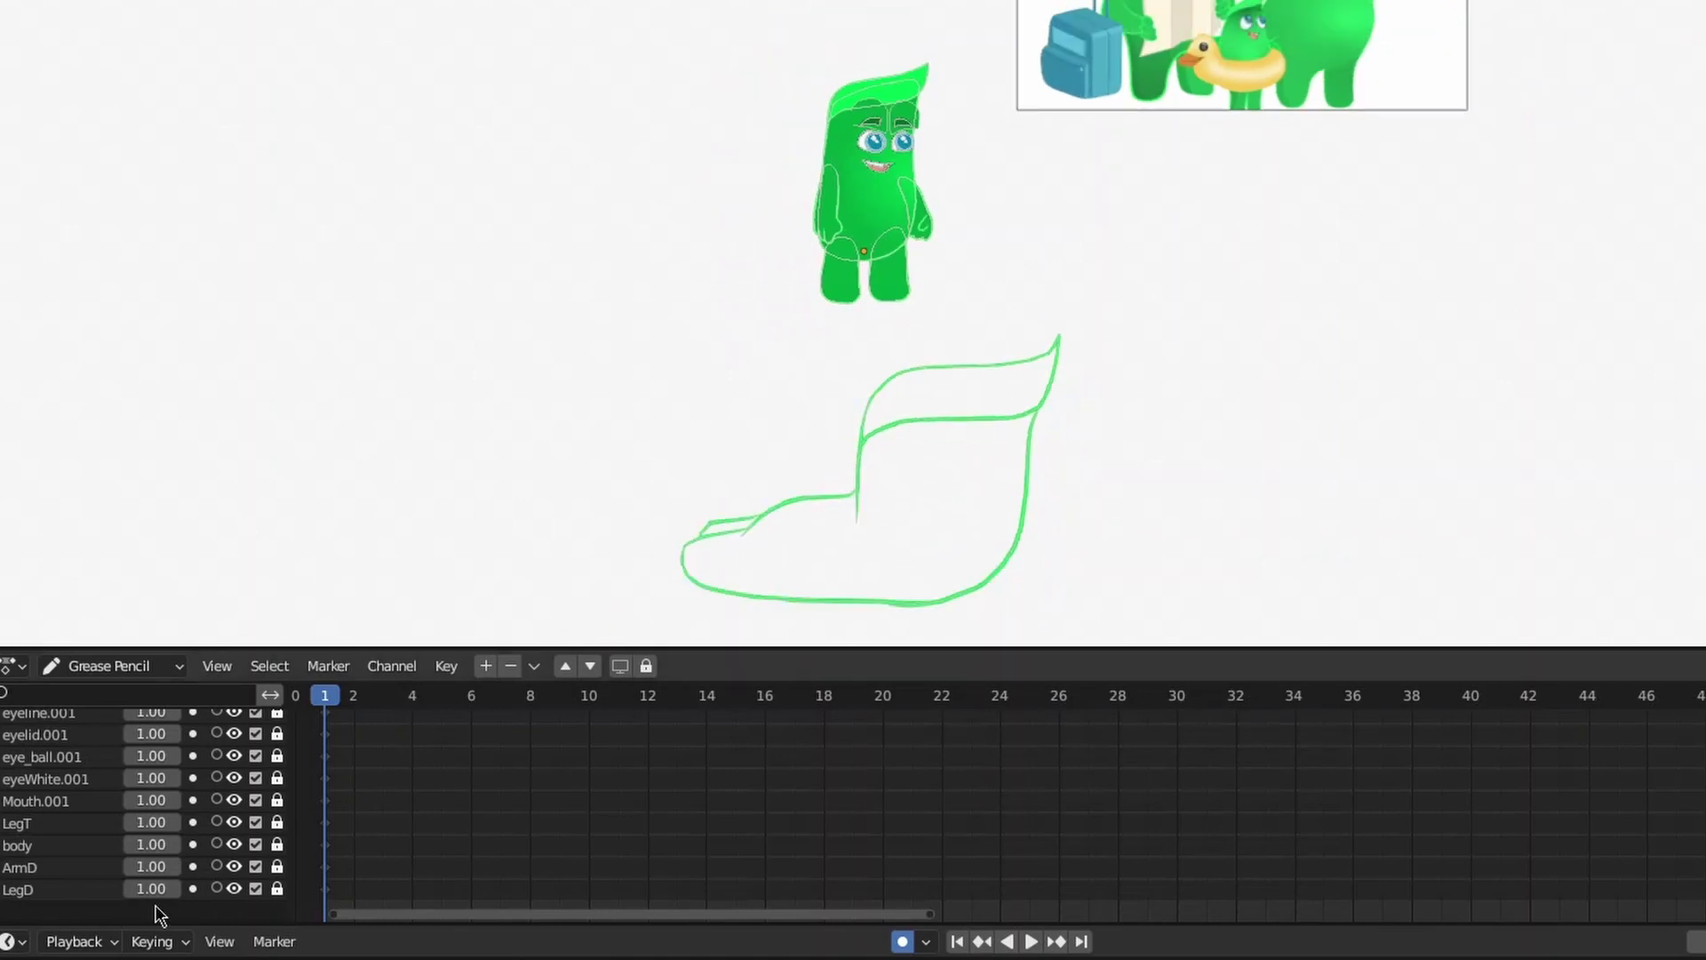
# Delete the copied mouth, eyelid, body, arm and leg layers from Papa.001, keeping brows.001, eyeline.001, eye_ball.001 and eyeWhite.001, and enter Edit Mode
pyautogui.click(40, 802)
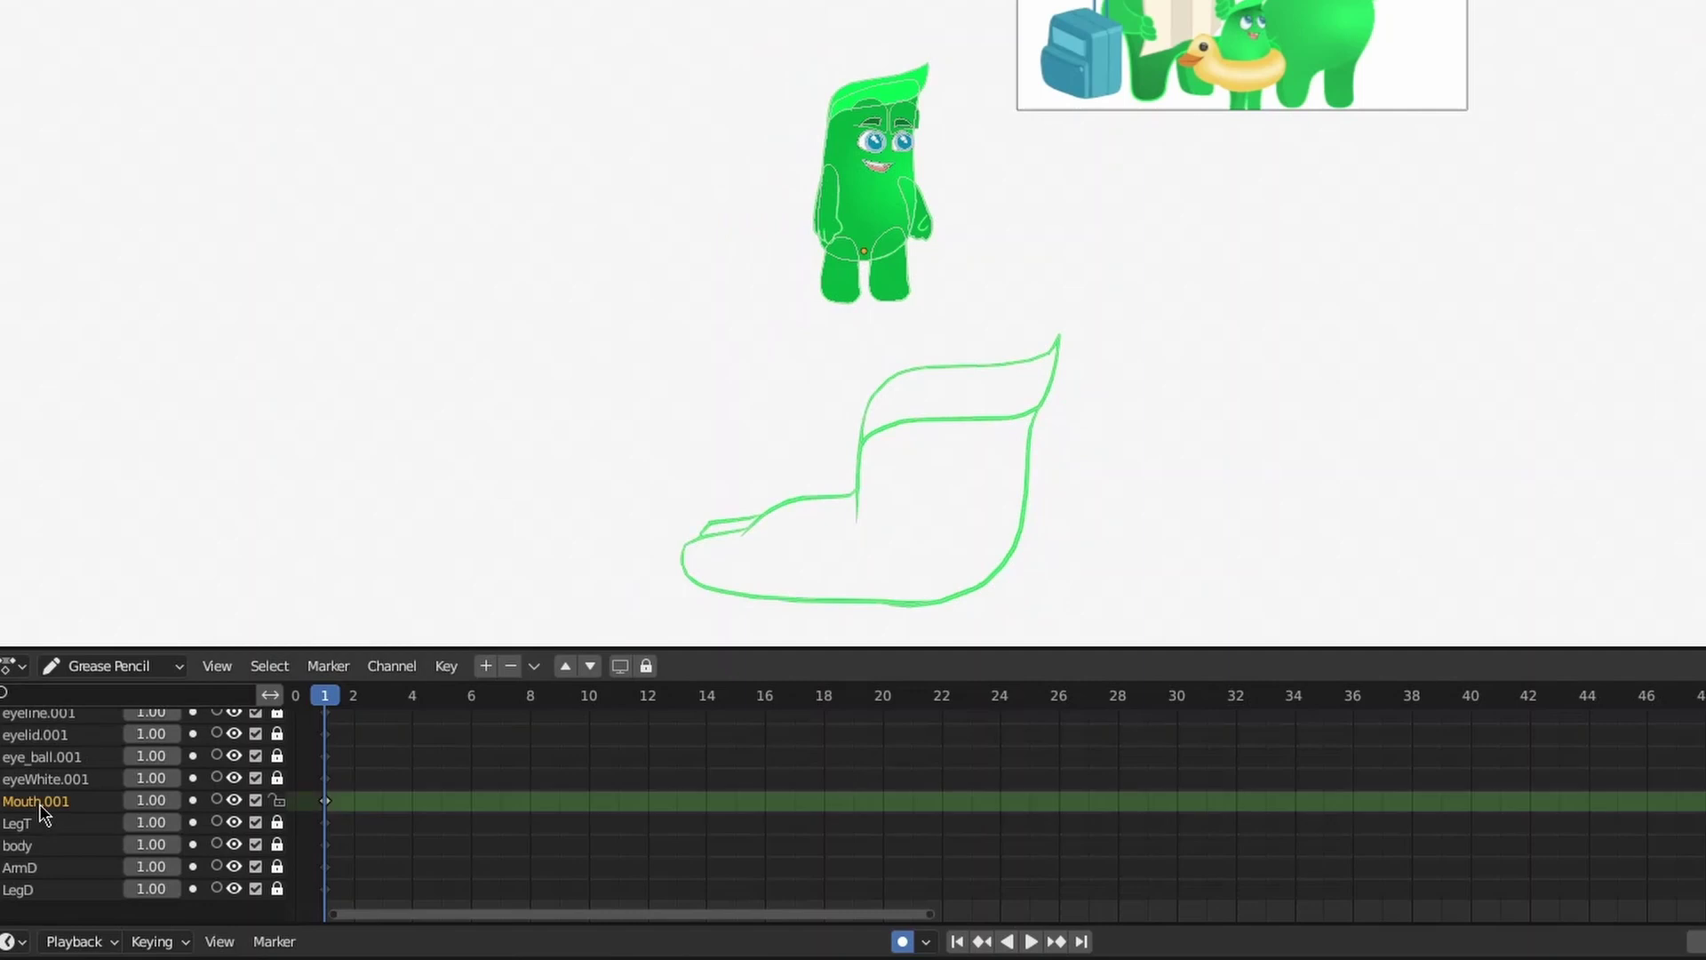
pyautogui.click(511, 667)
pyautogui.hotkey('ctrl', 'Tab')
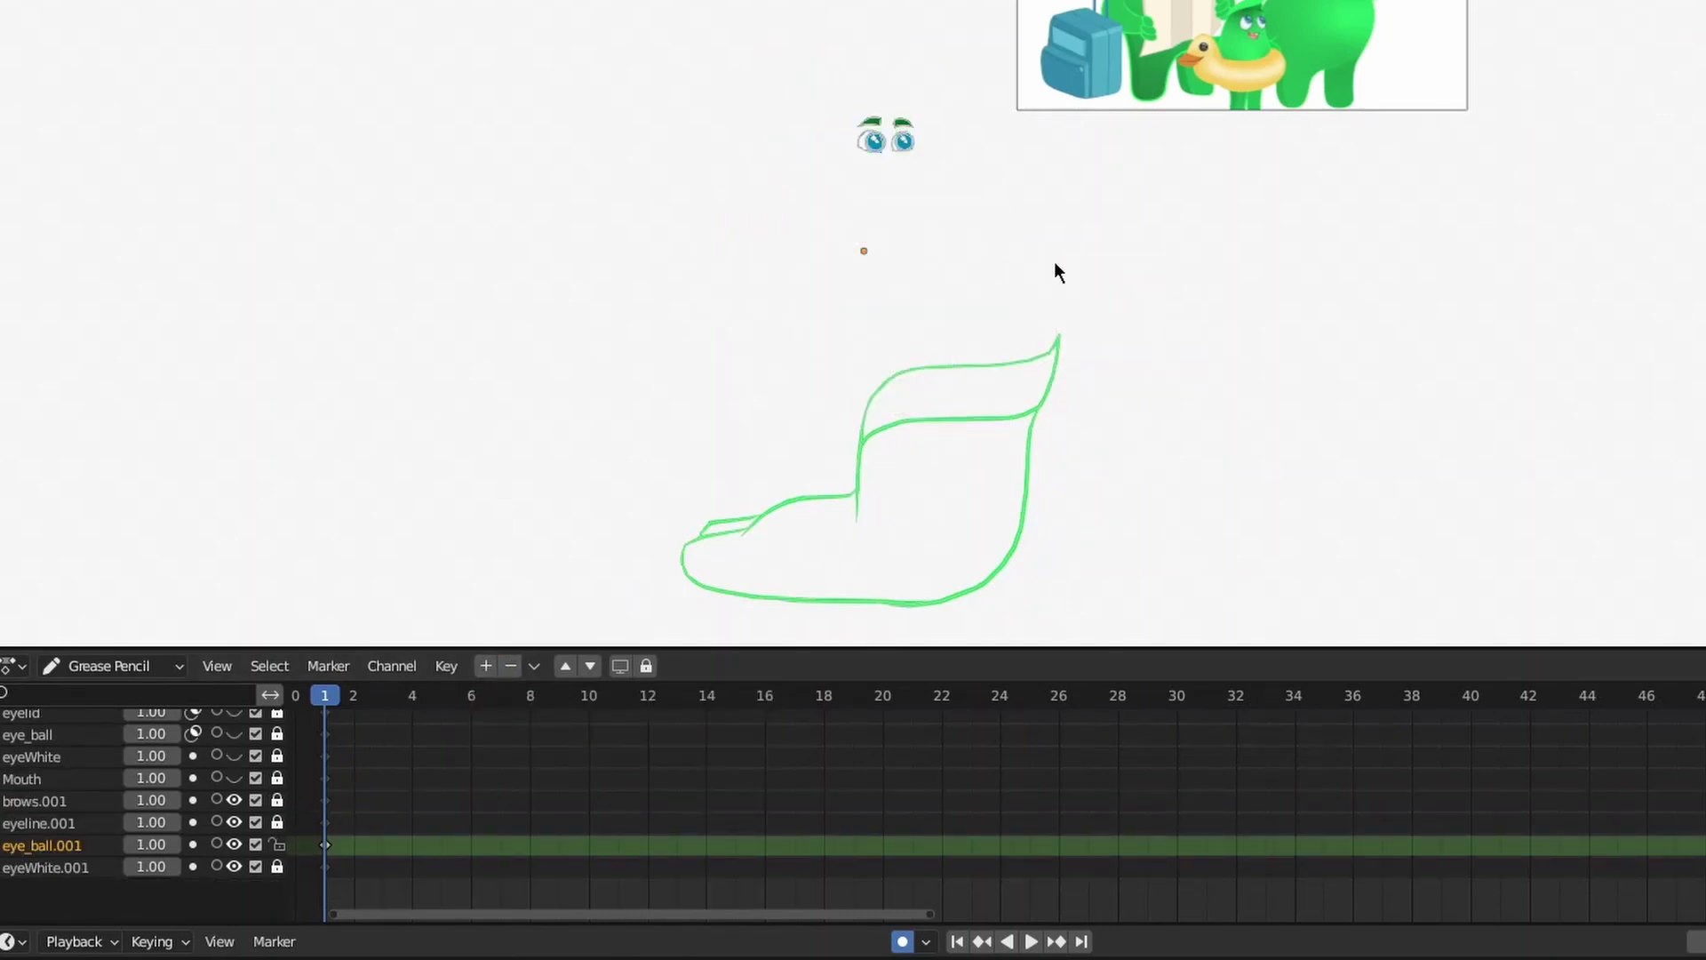
pyautogui.press('a')
pyautogui.press('g')
pyautogui.click(942, 295)
pyautogui.hotkey('ctrl', 'z')
# Unlock the remaining copied eye and brow layers, and move and enlarge their strokes onto the face of the Papa outline, below the hair
pyautogui.moveTo(278, 780); pyautogui.dragTo(278, 867)
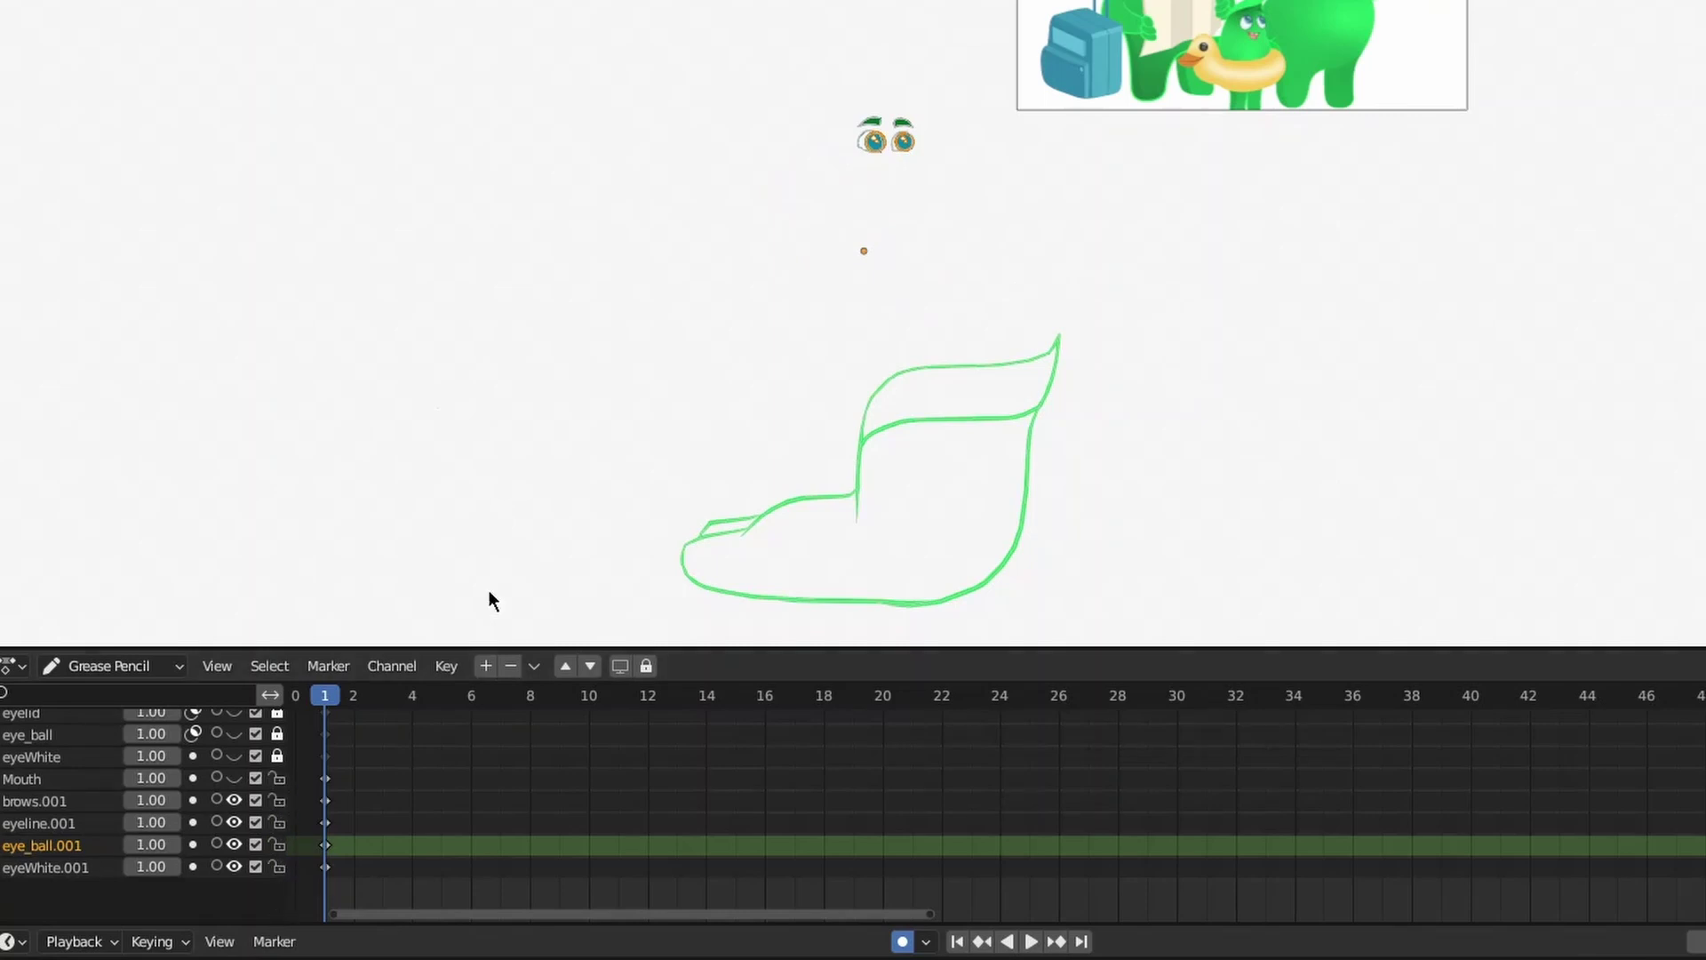
pyautogui.press('a')
pyautogui.press('g')
pyautogui.click(990, 545)
pyautogui.press('s')
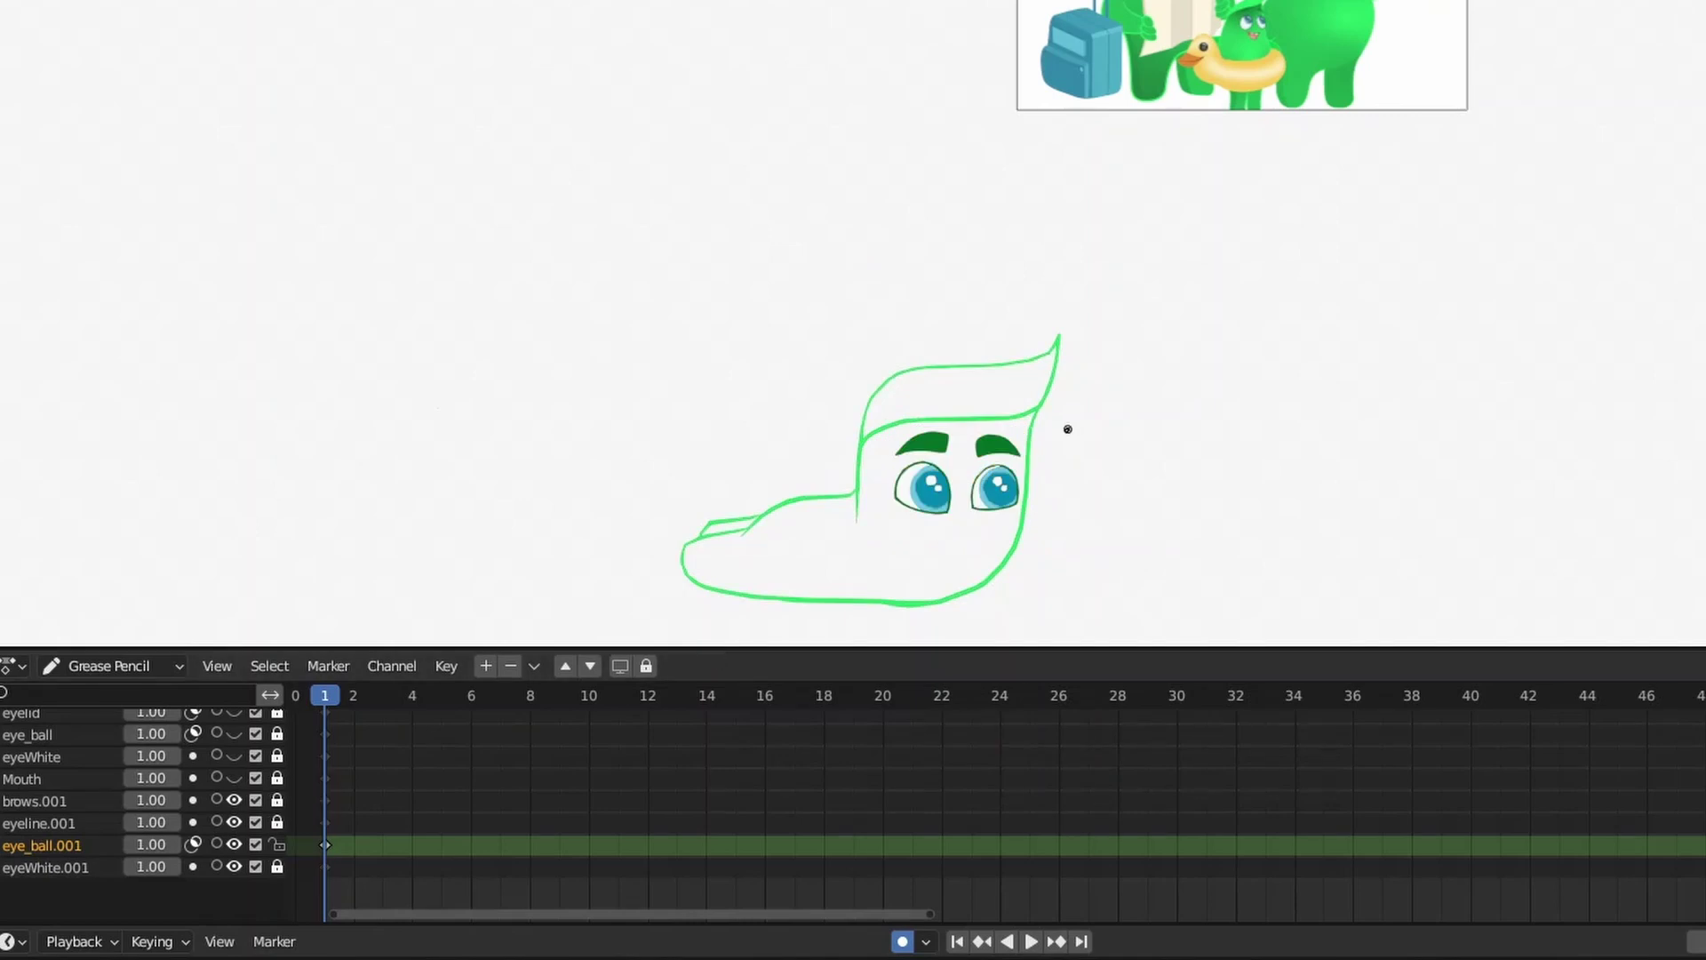
pyautogui.scroll(2, 981, 491)
pyautogui.keyDown('shift'); pyautogui.moveTo(1010, 544); pyautogui.dragTo(977, 306, button='middle'); pyautogui.keyUp('shift')
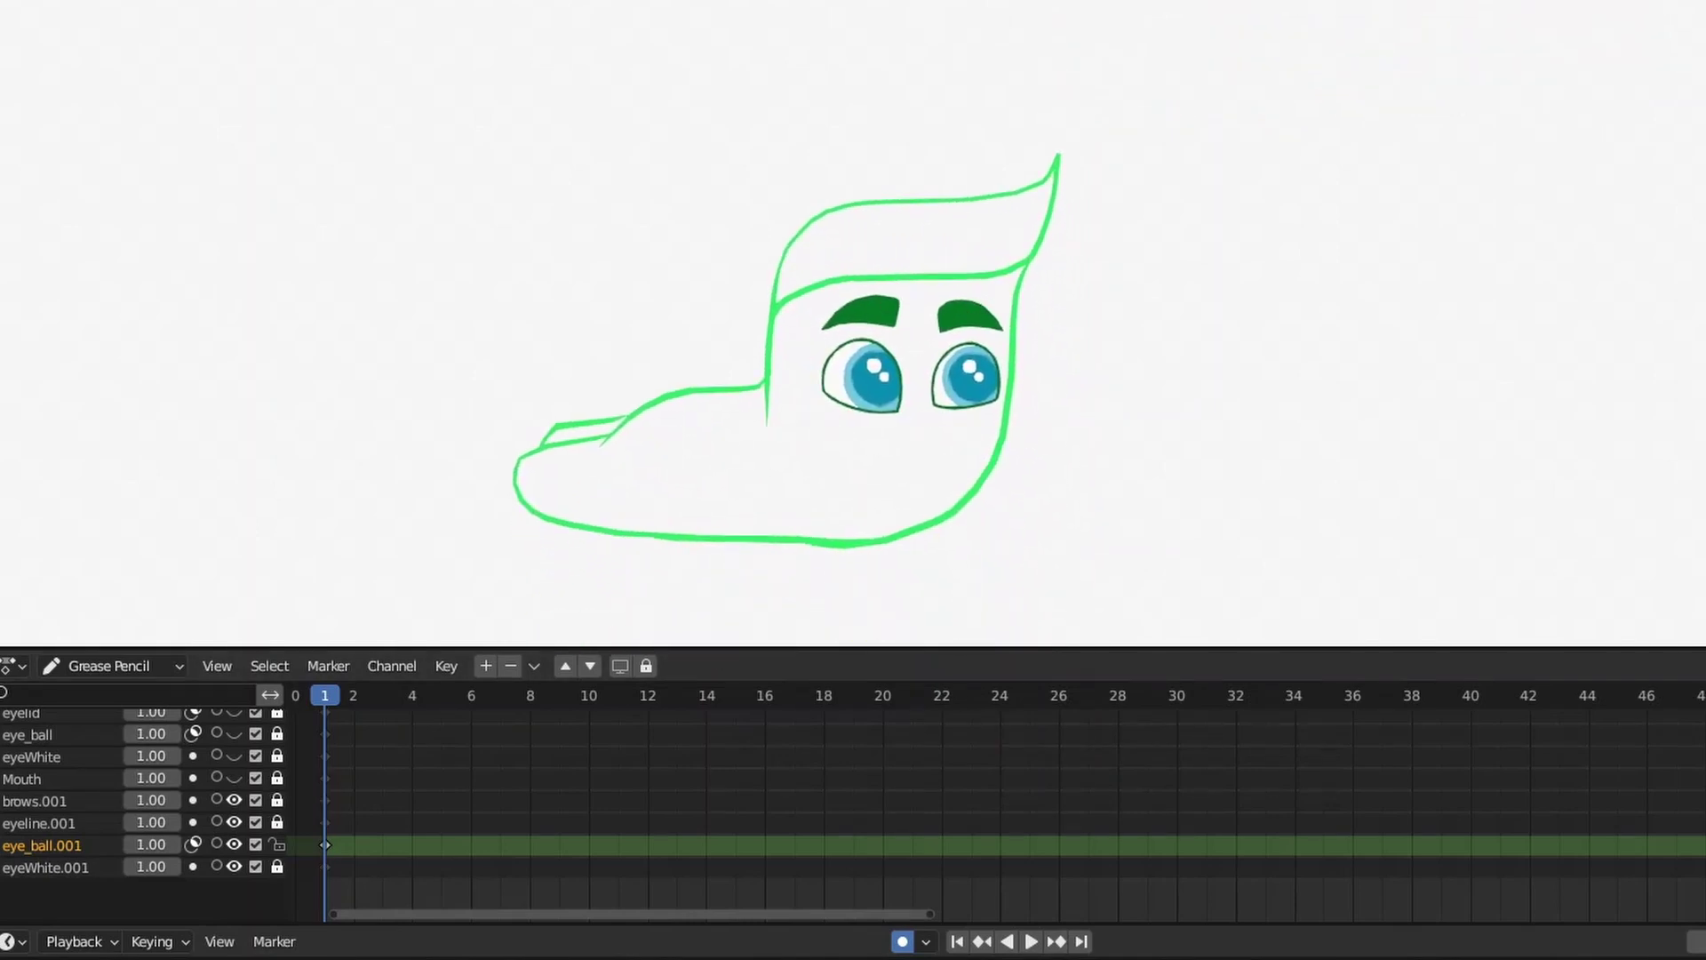
# Check the eye_ball layer and its mask setup on gpPapa in walk.blend, and return to the eyes in sc2.blend
pyautogui.moveTo(706, 946)
pyautogui.click(901, 942)
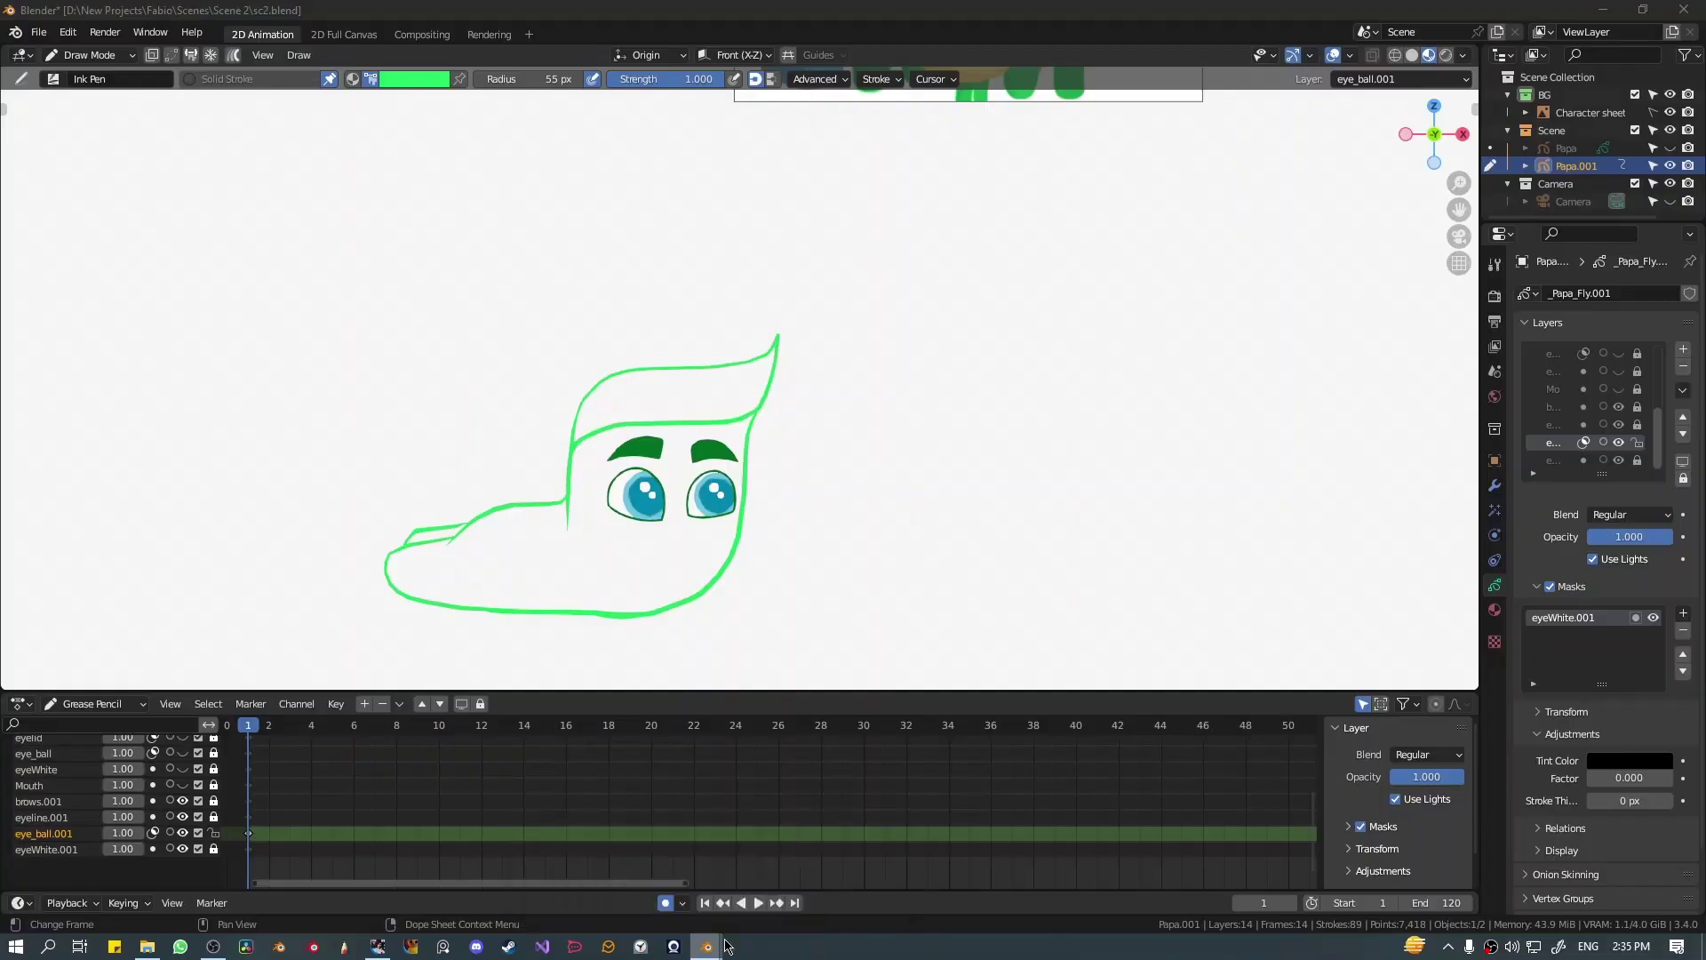
pyautogui.click(826, 844)
pyautogui.click(46, 773)
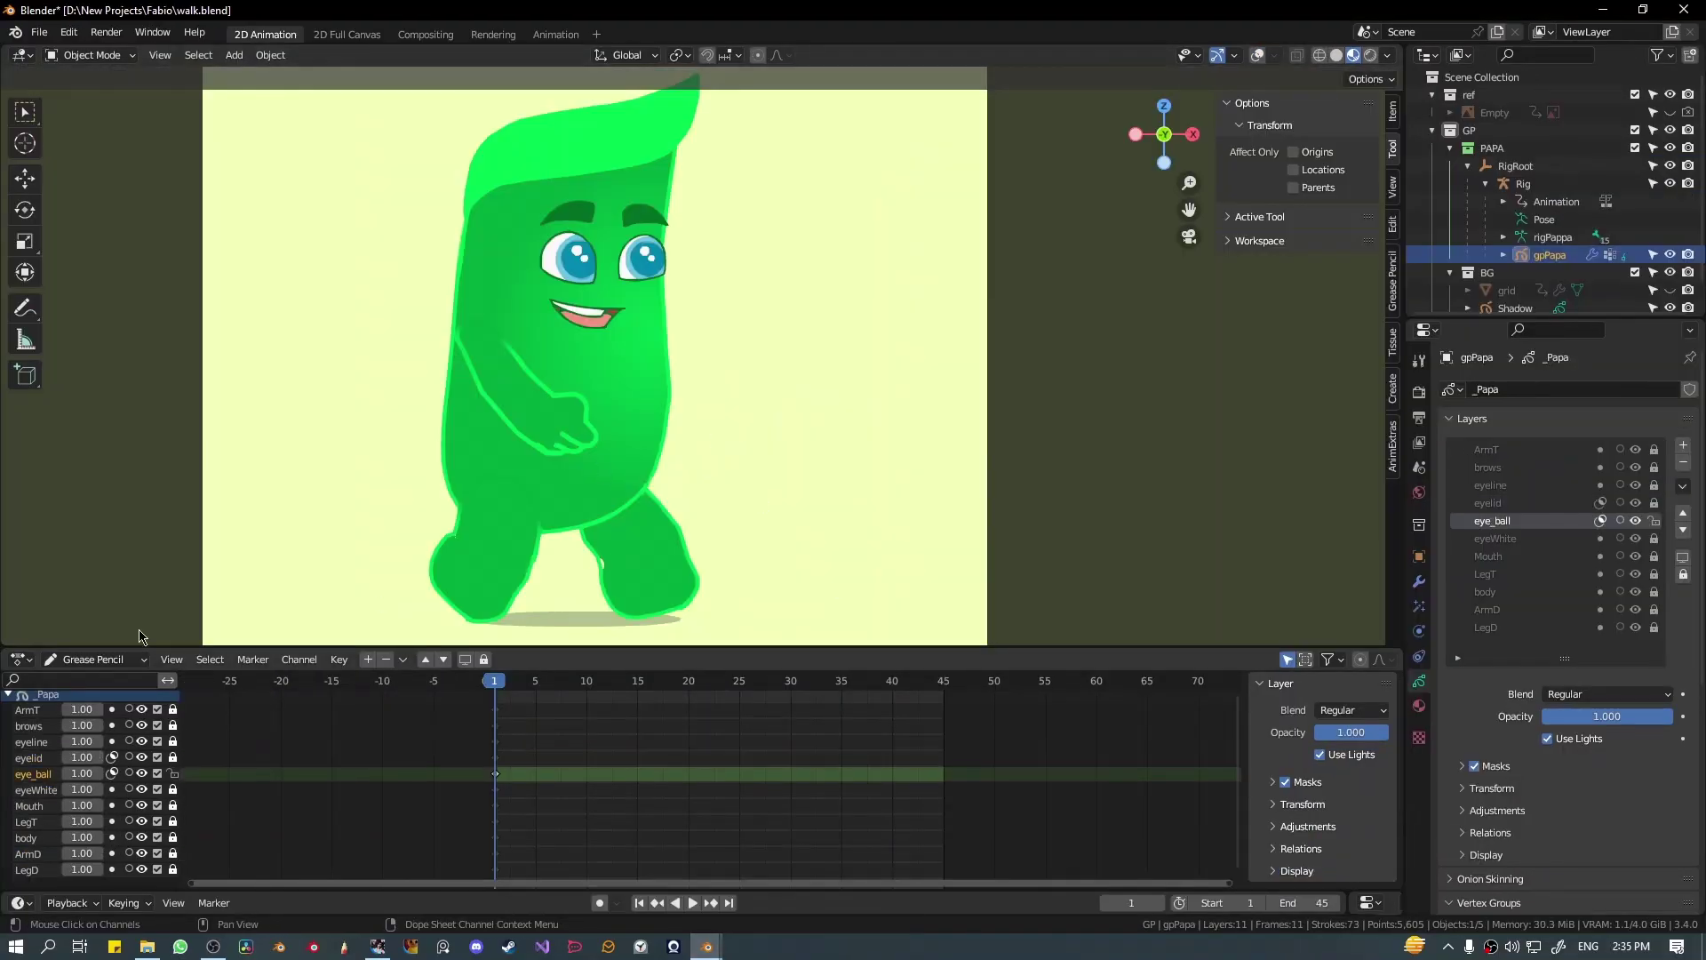
pyautogui.moveTo(707, 946)
pyautogui.click(602, 866)
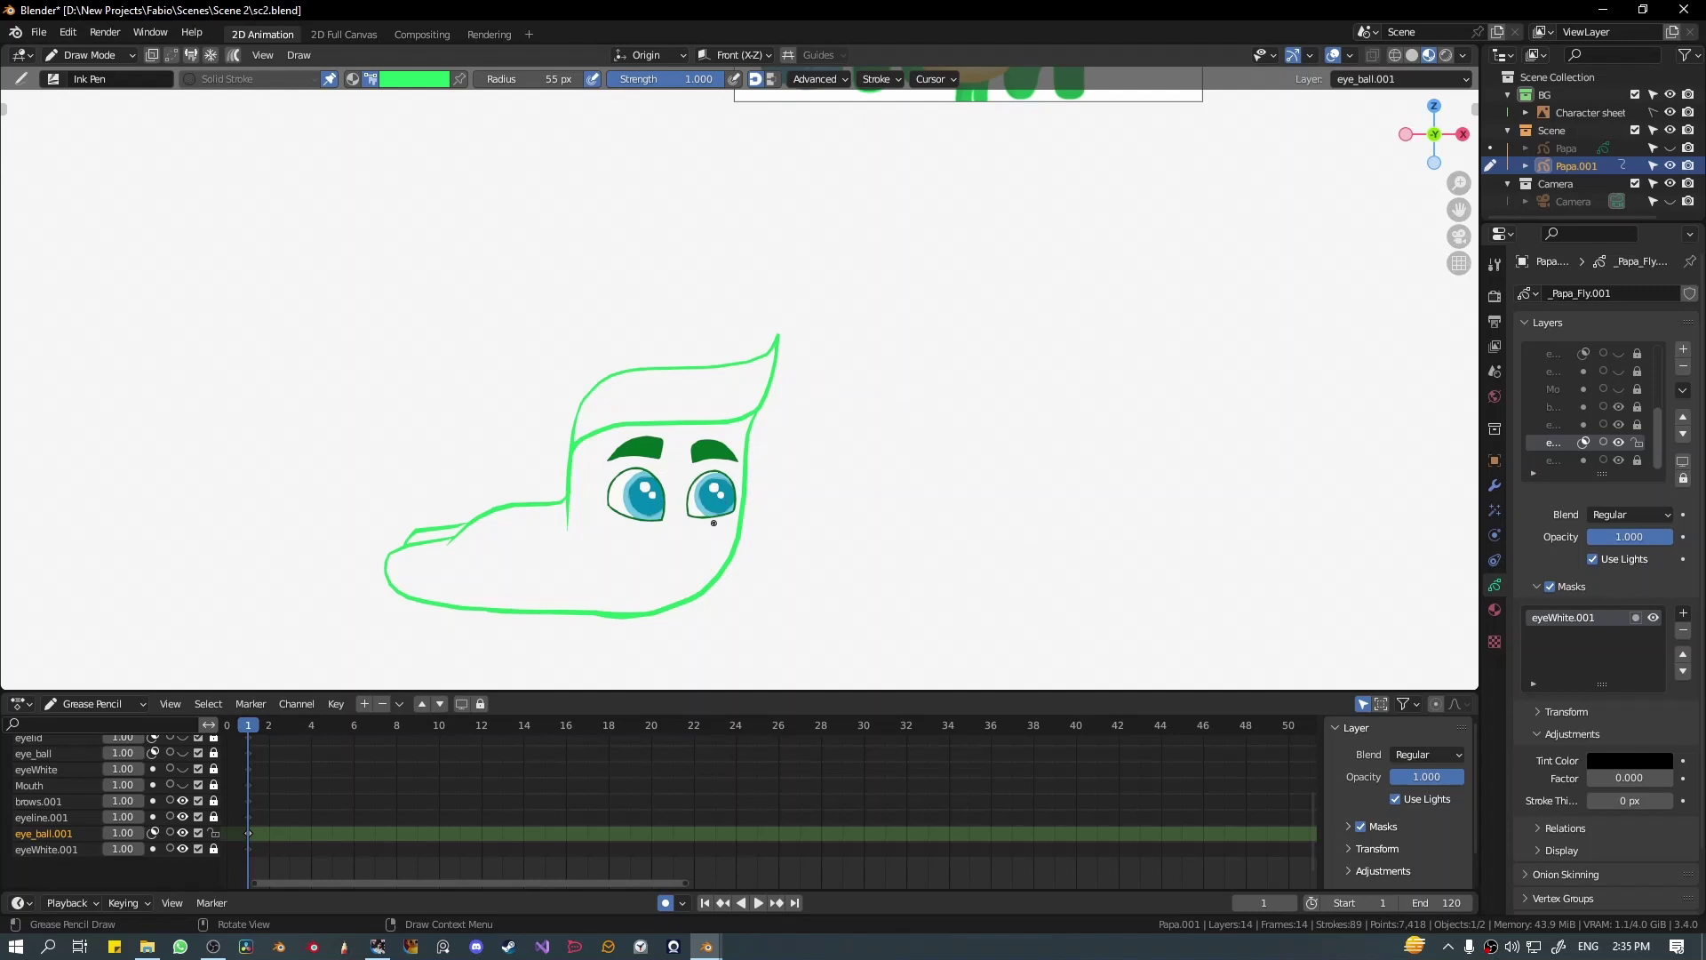
pyautogui.scroll(-2, 627, 494)
pyautogui.scroll(3, 632, 498)
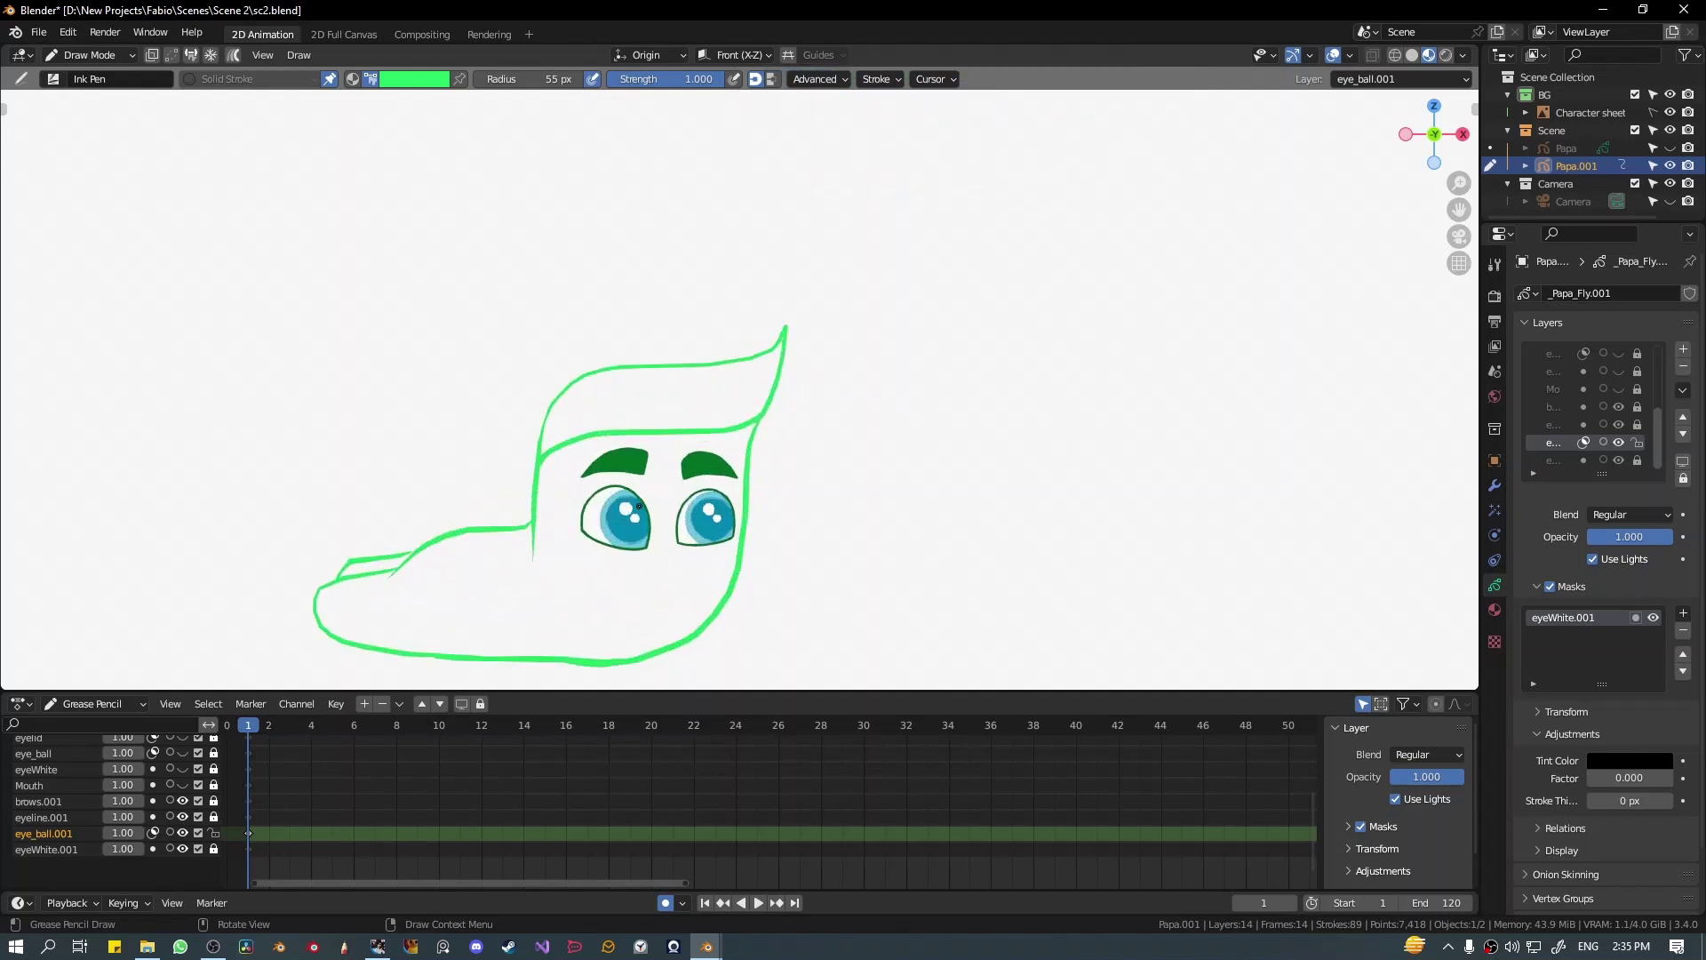